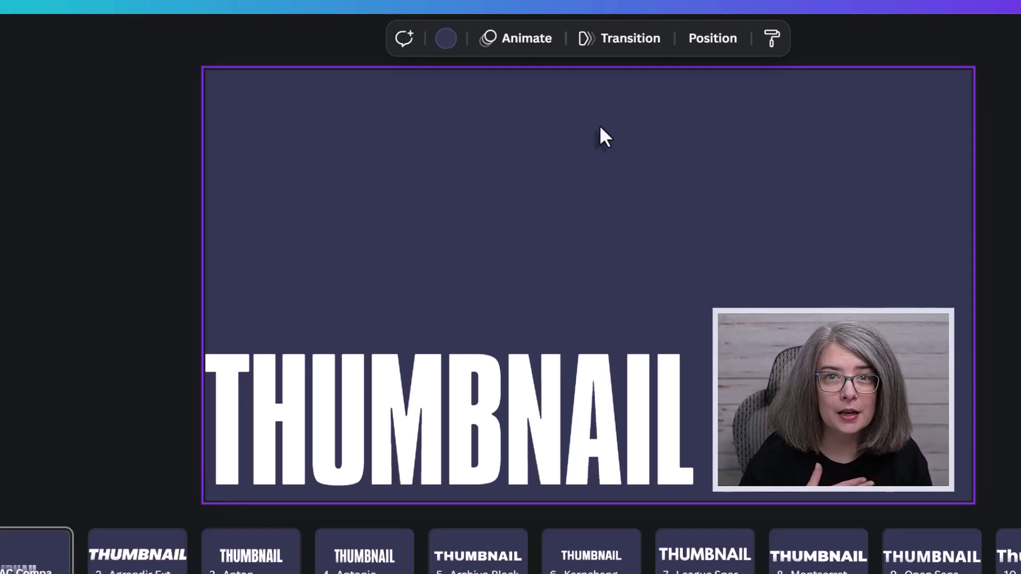
# Step: Add a text box with T, enlarge it and shift it up and right
pyautogui.press('t')
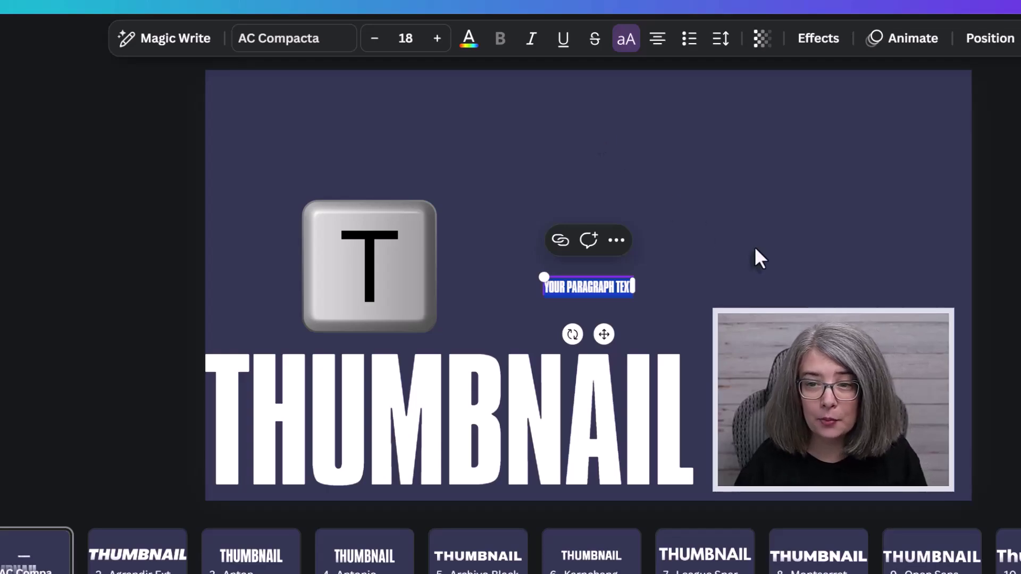
pyautogui.moveTo(539, 274); pyautogui.dragTo(257, 181)
pyautogui.moveTo(574, 279); pyautogui.dragTo(713, 207)
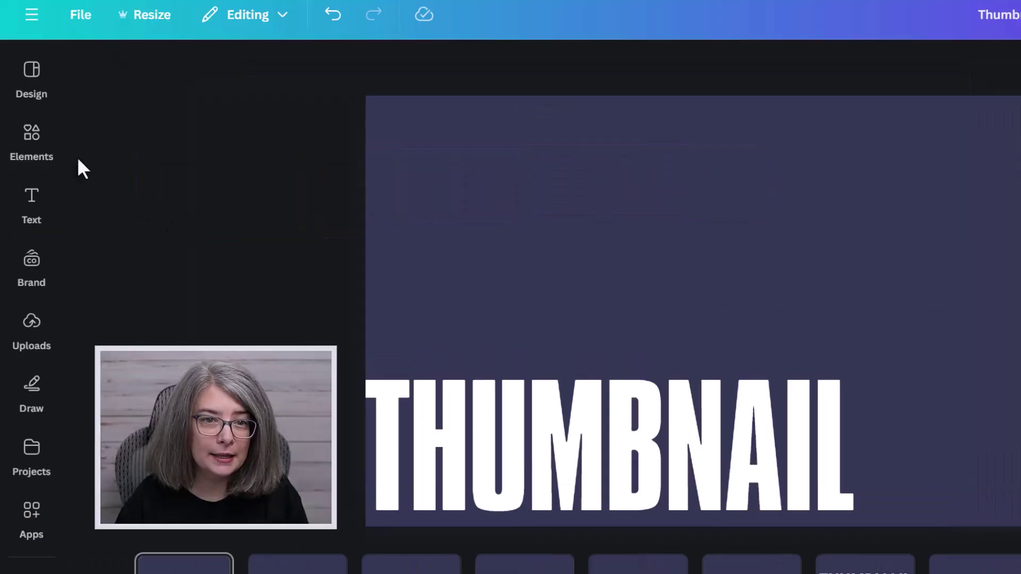
# Step: From the Text panel, add an Anton 144 heading and a plain paragraph text box
pyautogui.click(42, 218)
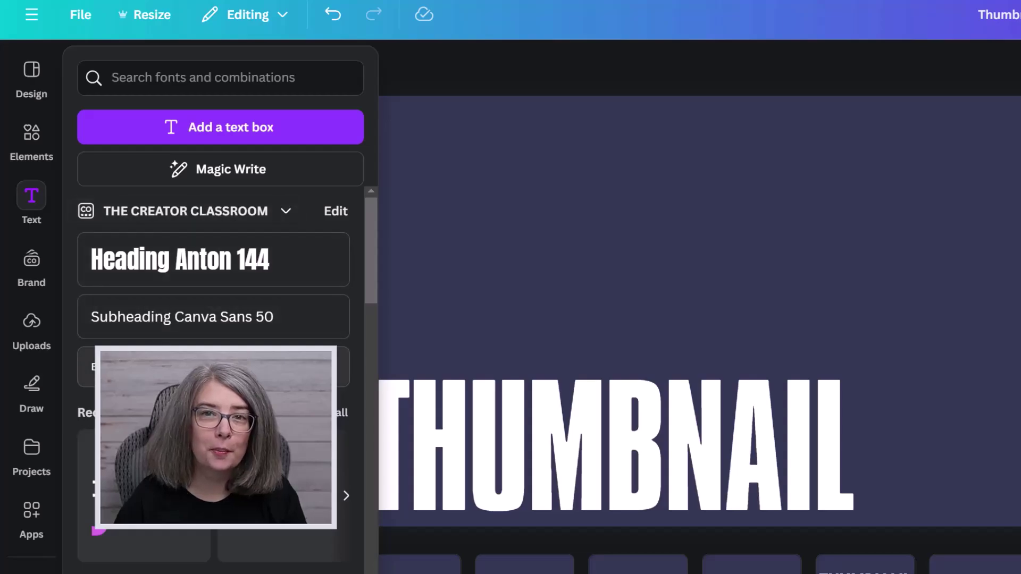
pyautogui.click(183, 260)
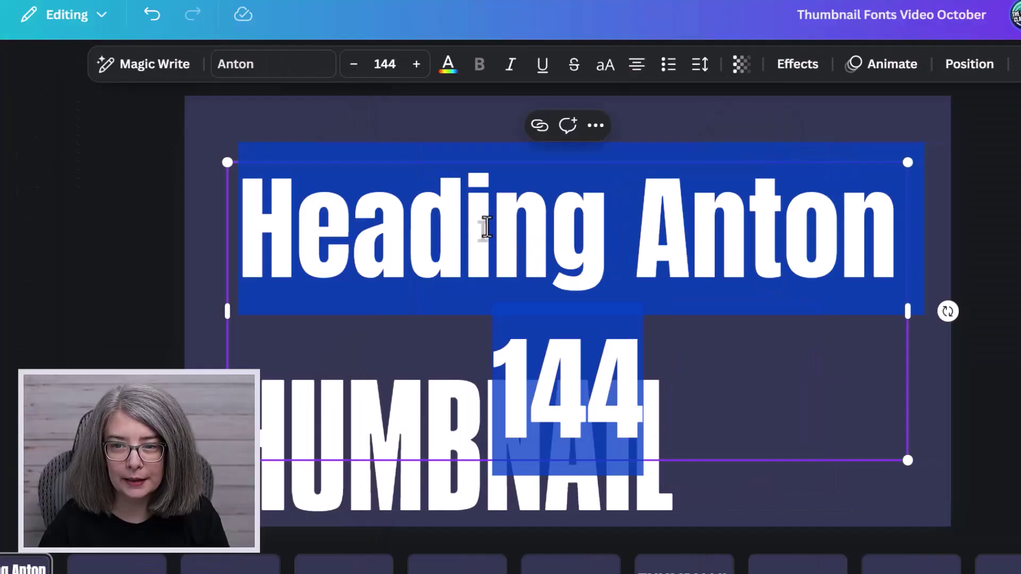
pyautogui.click(487, 229)
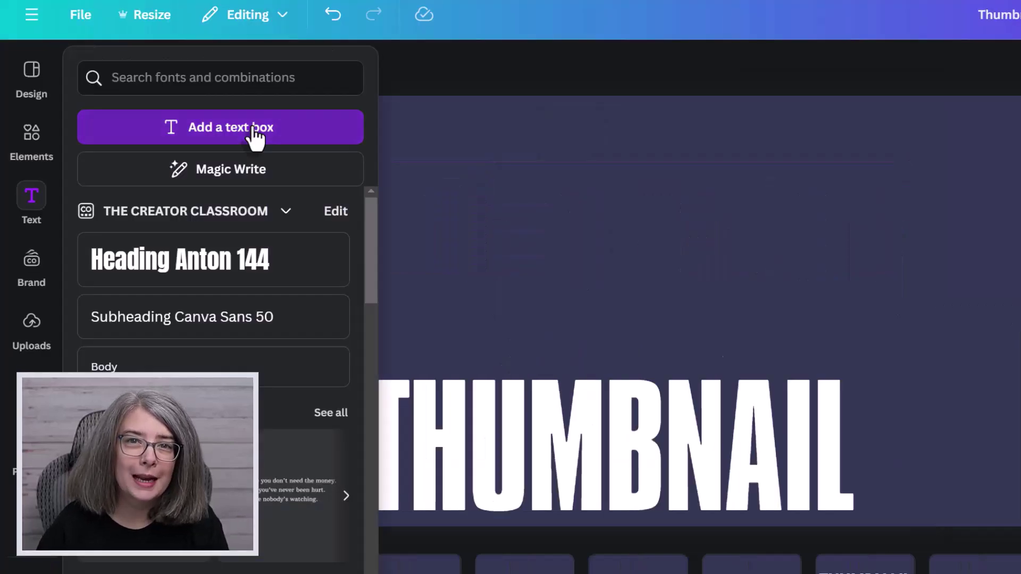
pyautogui.click(255, 137)
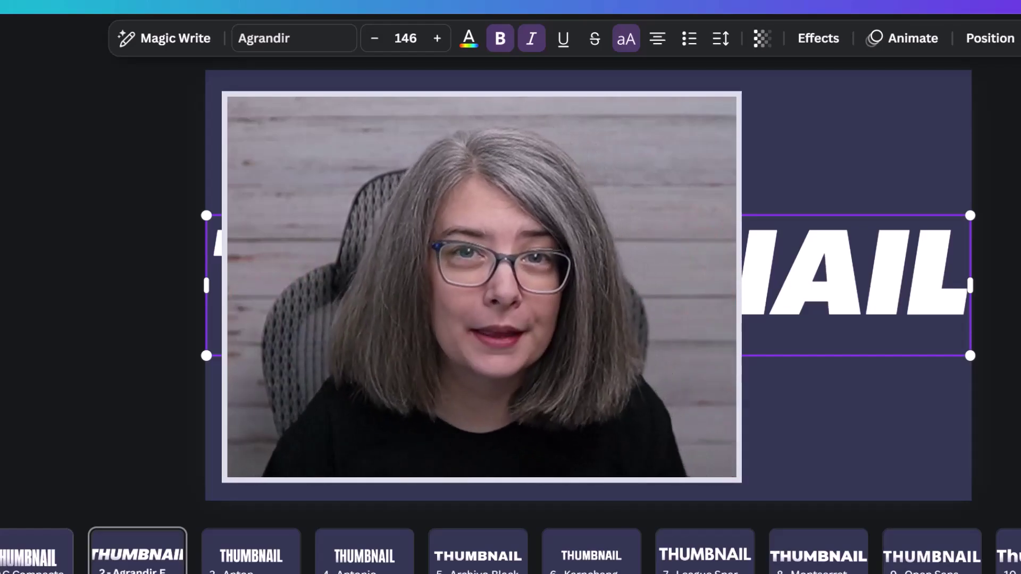
# Step: Turn bold off and back on for the Agrandir THUMBNAIL to compare the weights
pyautogui.click(494, 42)
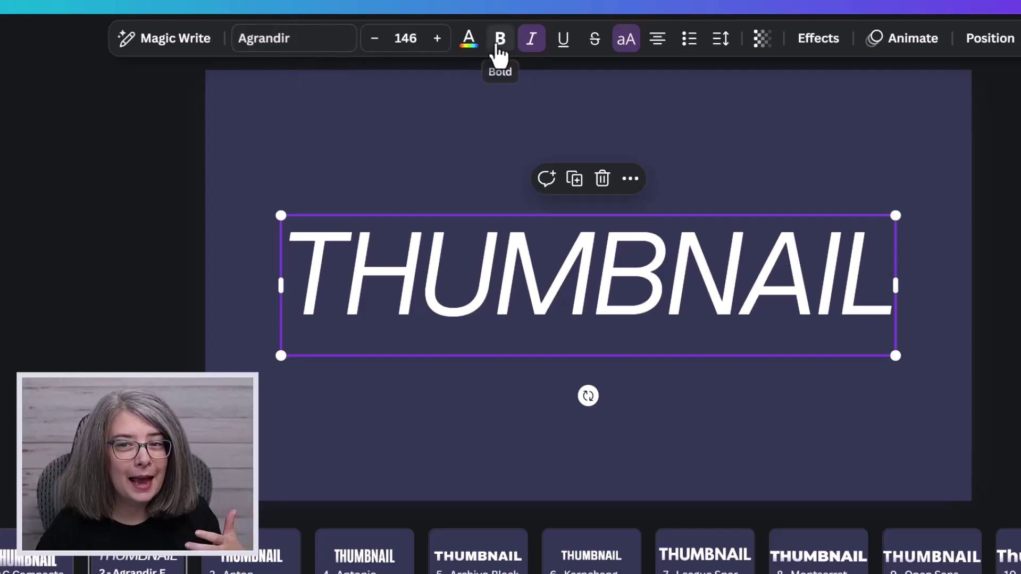
pyautogui.click(499, 54)
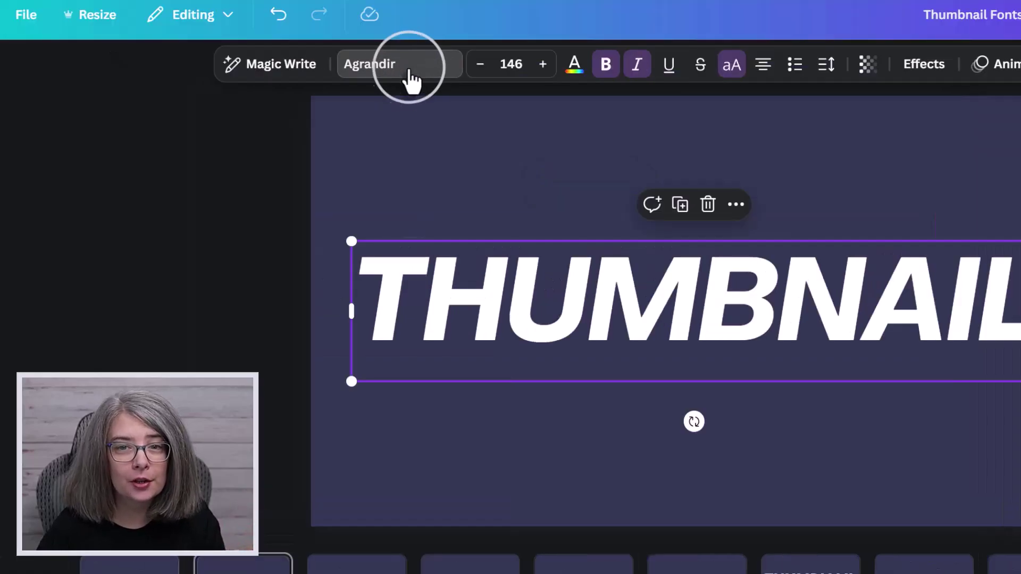
# Step: Try the Agrandir weights Thin, Regular, Medium, Bold, ExtraBold and Heavy on THUMBNAIL, ending on Heavy
pyautogui.click(411, 80)
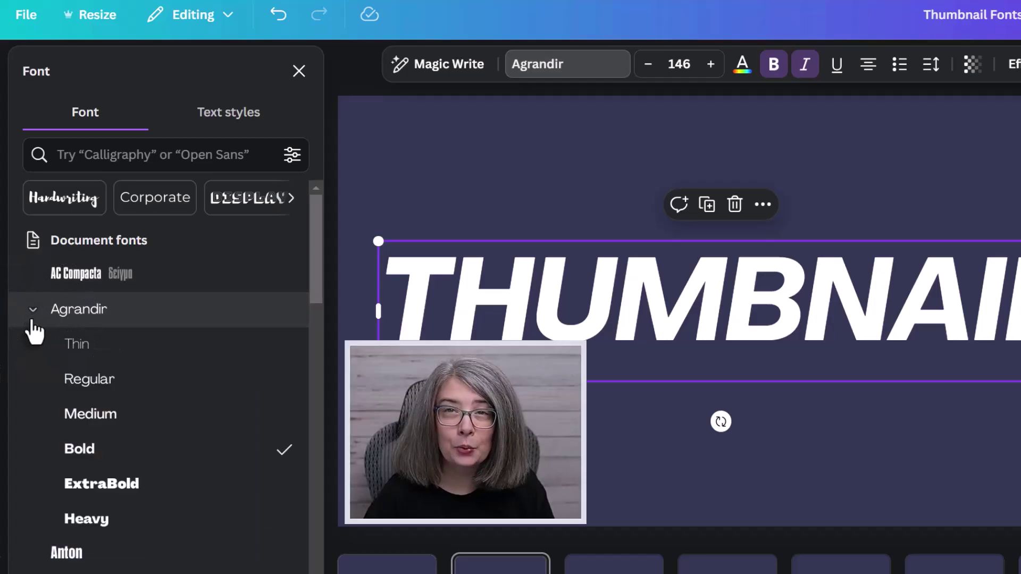
pyautogui.click(136, 358)
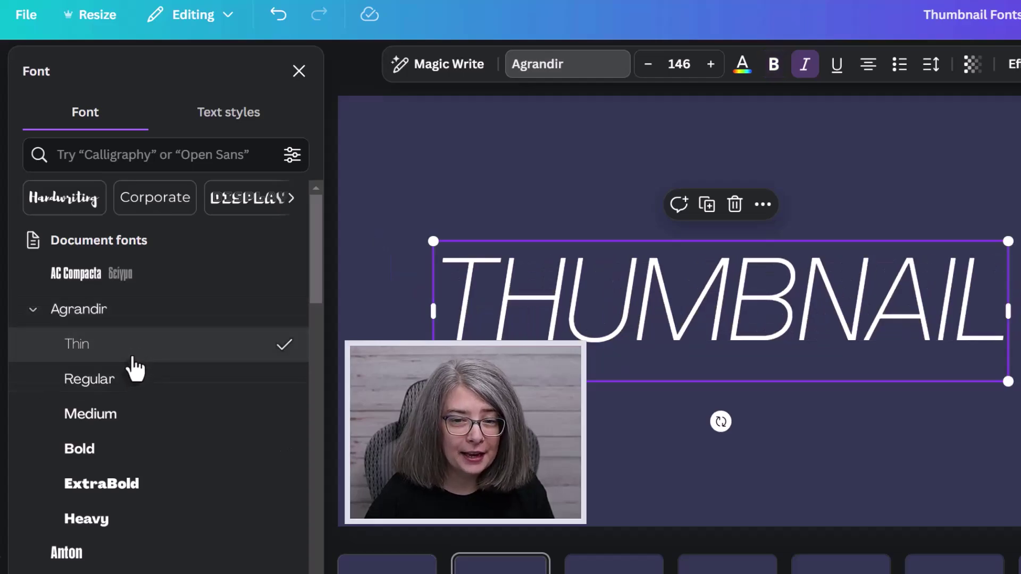
pyautogui.click(122, 383)
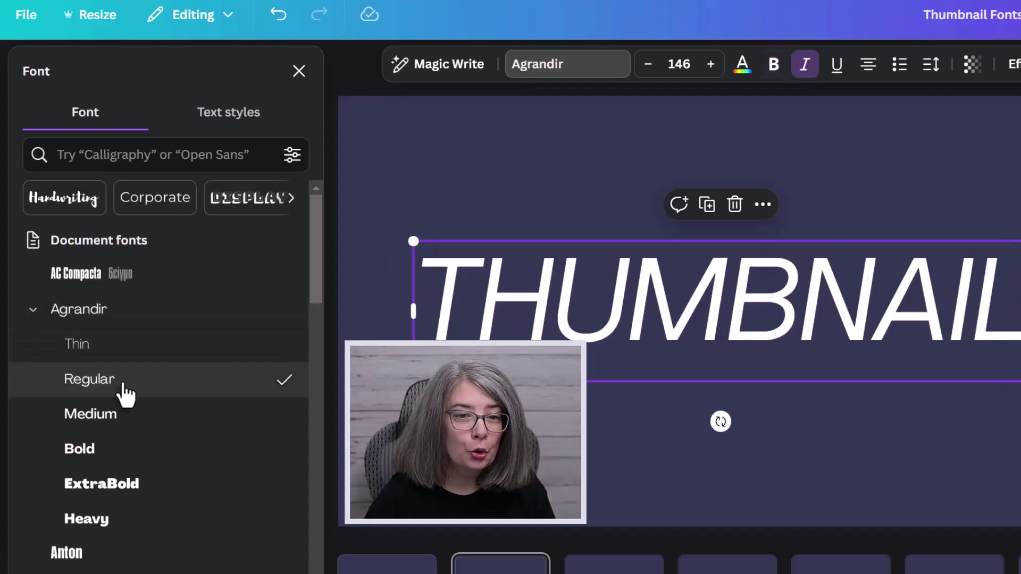
pyautogui.click(110, 410)
pyautogui.click(93, 461)
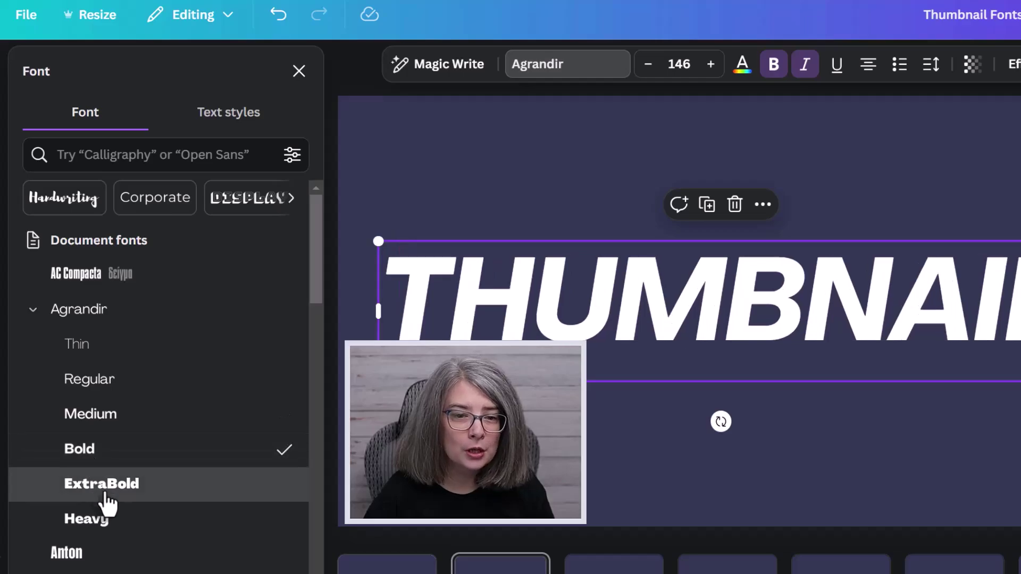
pyautogui.click(102, 485)
pyautogui.click(103, 521)
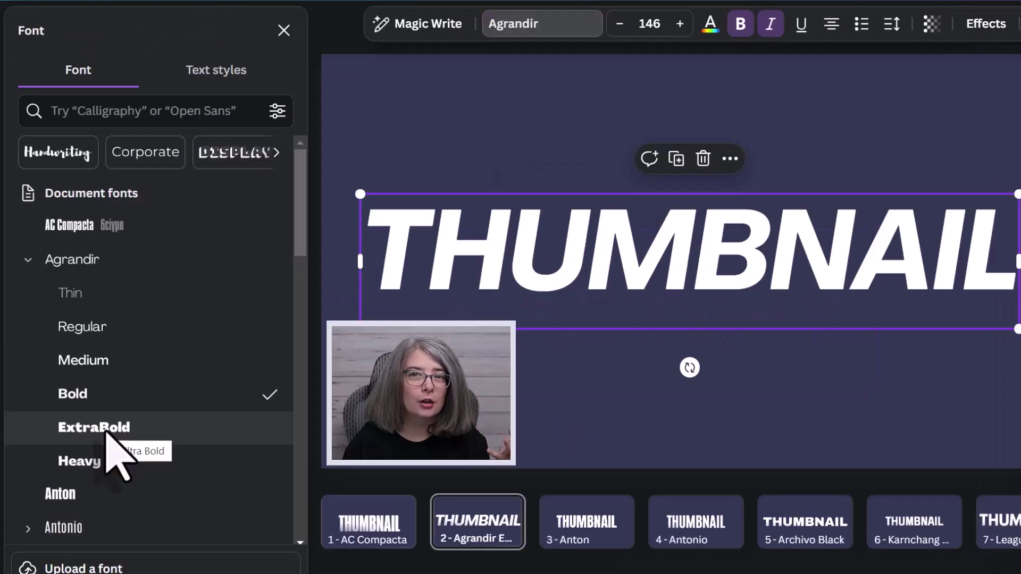
pyautogui.click(110, 436)
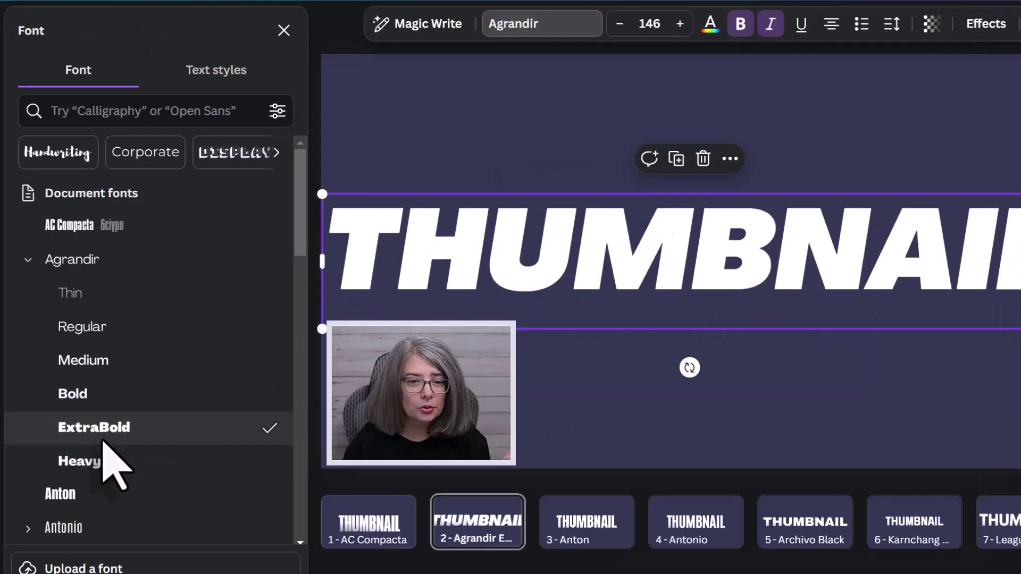
pyautogui.click(96, 461)
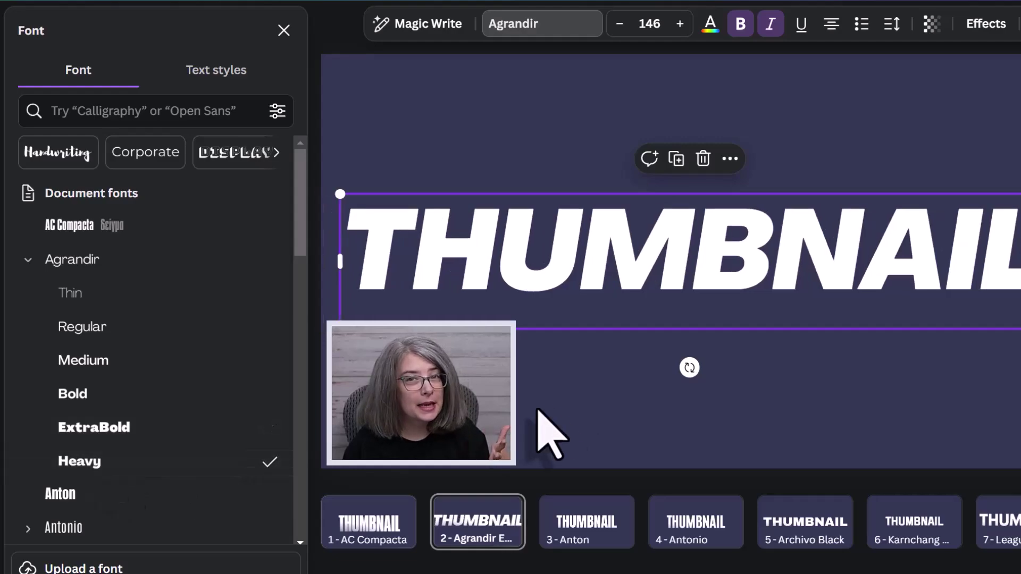
pyautogui.click(584, 393)
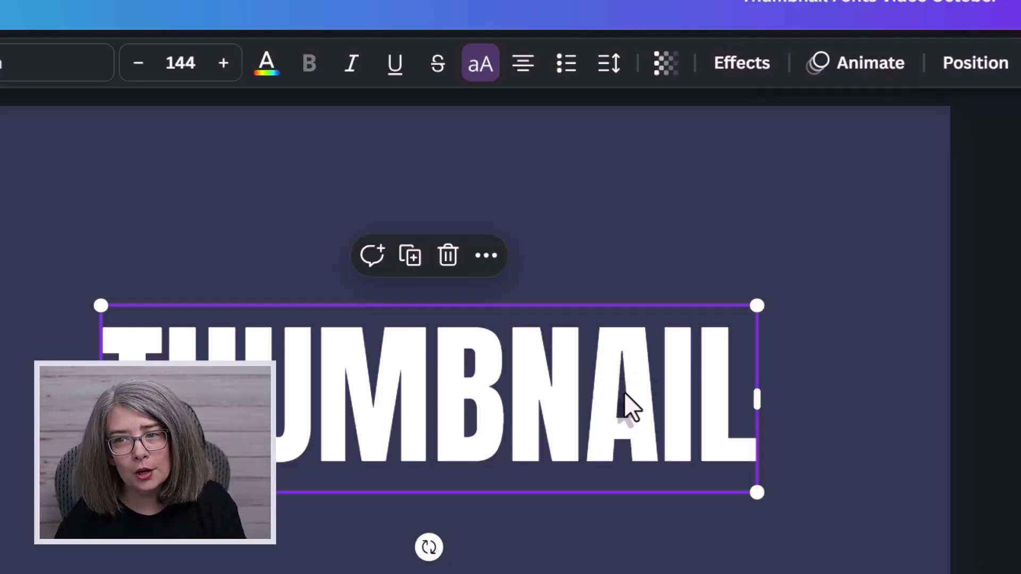
# Step: Give the Anton THUMBNAIL a white Outline effect with thickness reduced to 6
pyautogui.click(744, 63)
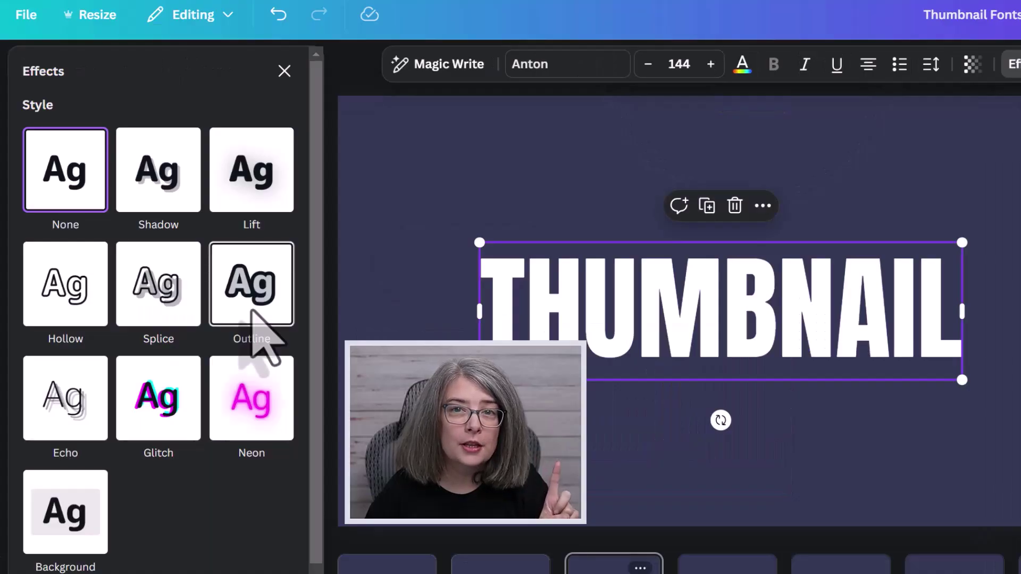
pyautogui.click(252, 311)
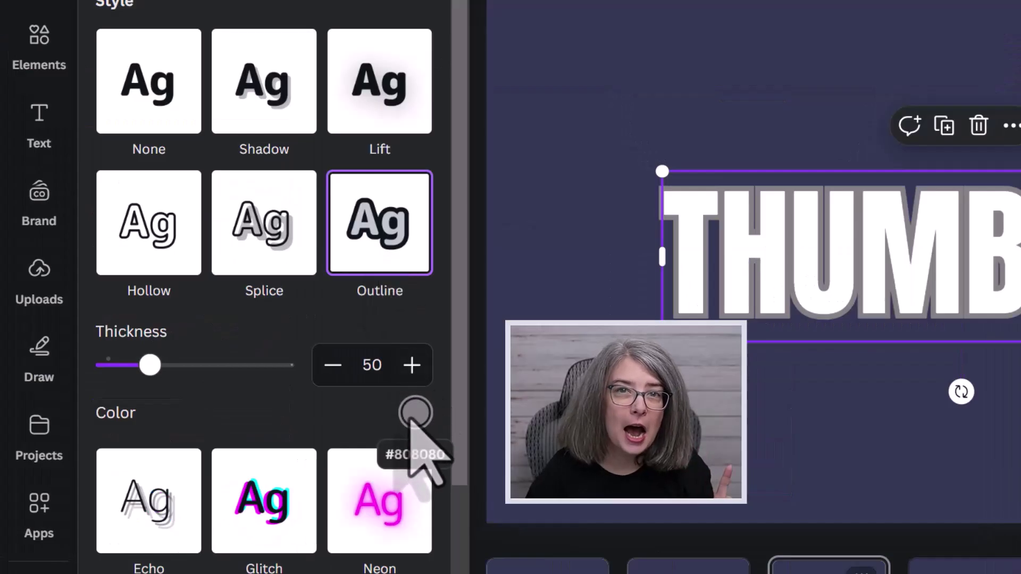
pyautogui.click(415, 413)
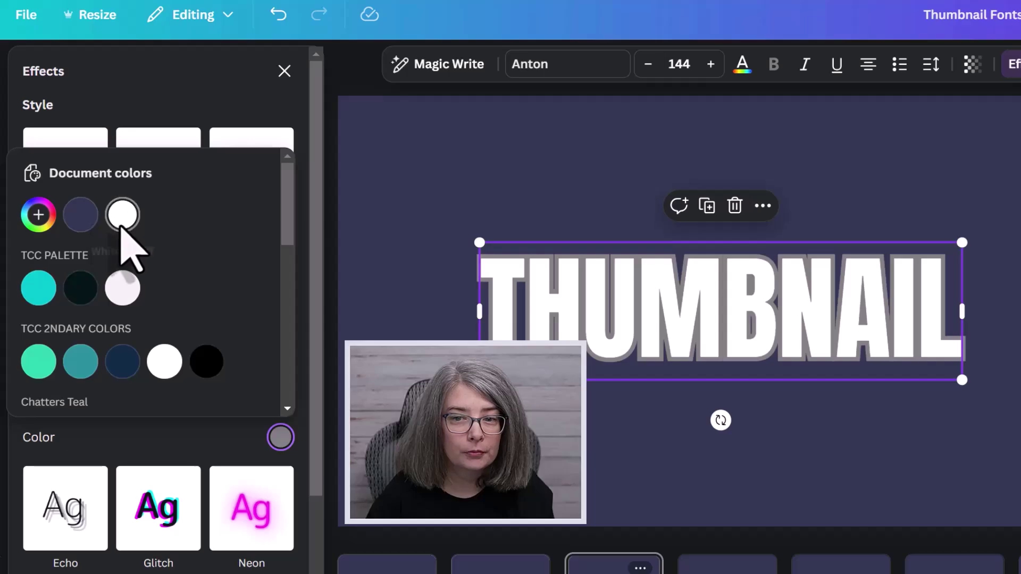
pyautogui.click(122, 215)
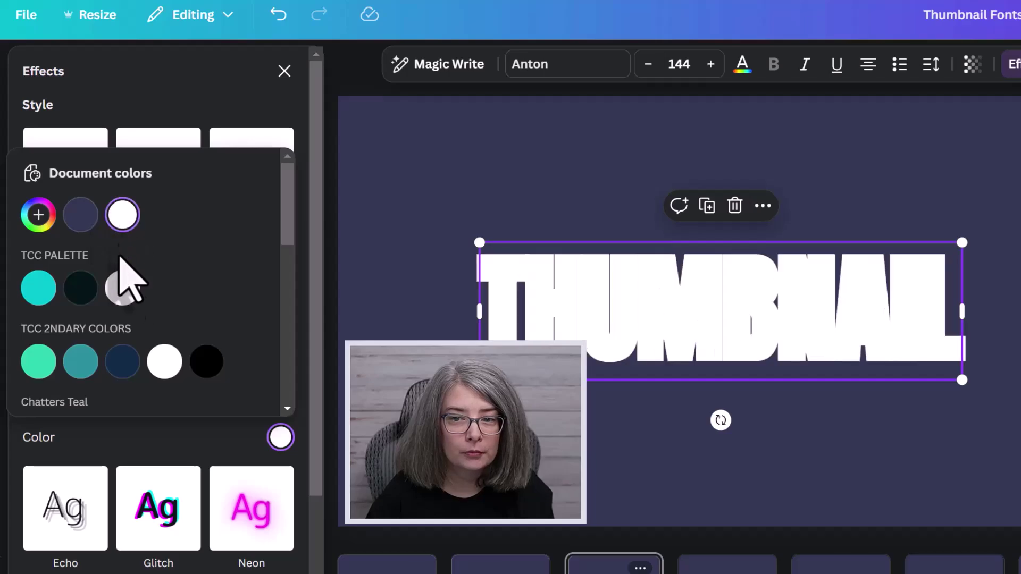
pyautogui.click(192, 459)
pyautogui.moveTo(67, 398); pyautogui.dragTo(33, 399)
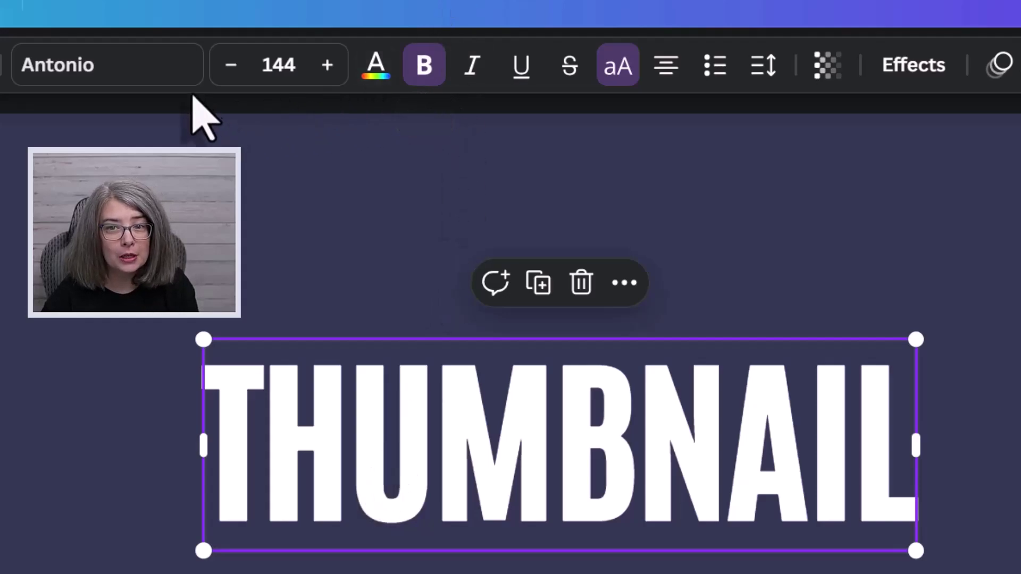
# Step: Review the Antonio weights, then make the Antonio ExtraBold THUMBNAIL italic
pyautogui.click(131, 74)
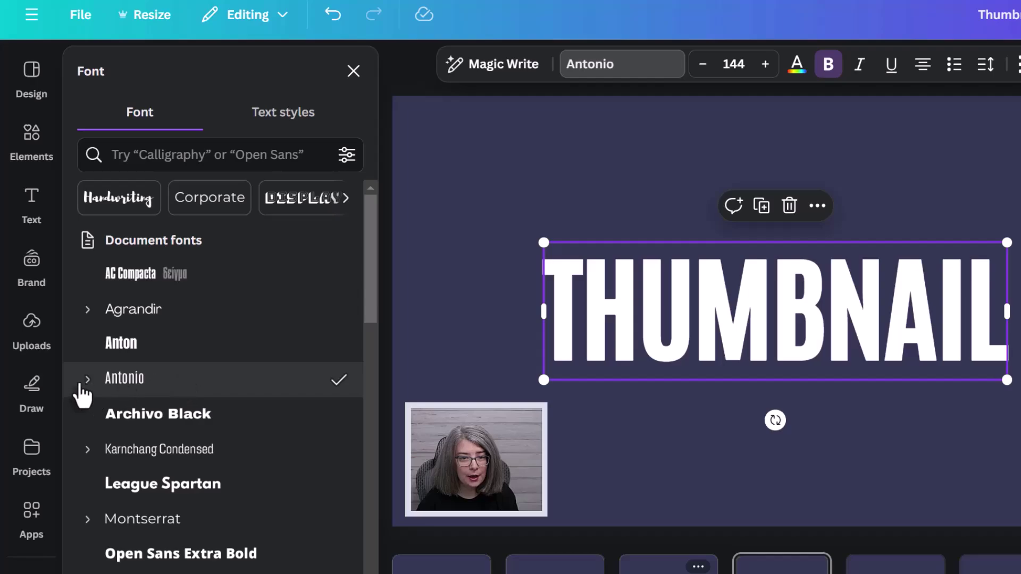
pyautogui.click(87, 379)
pyautogui.scroll(-3, 136, 415)
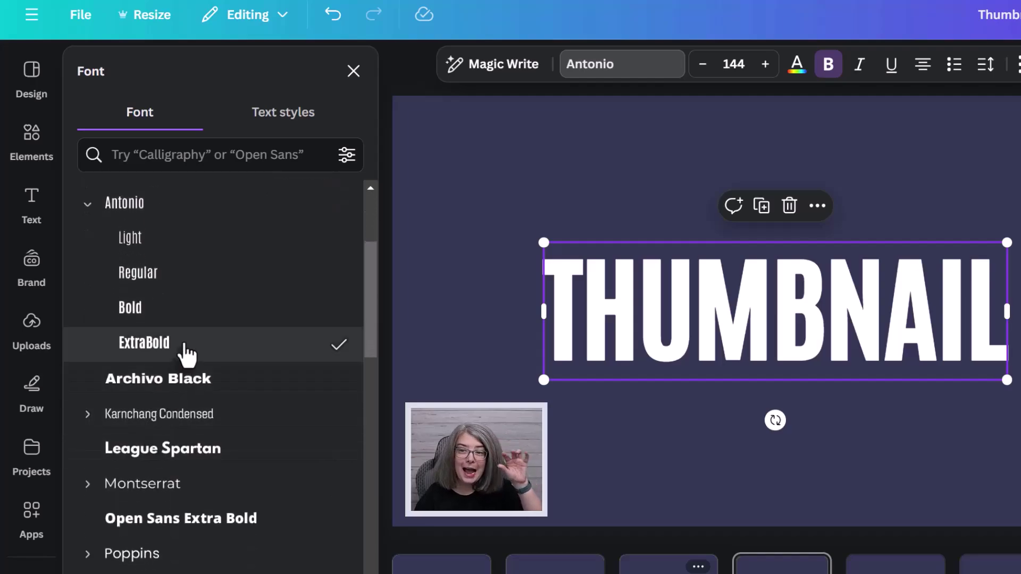
pyautogui.click(888, 182)
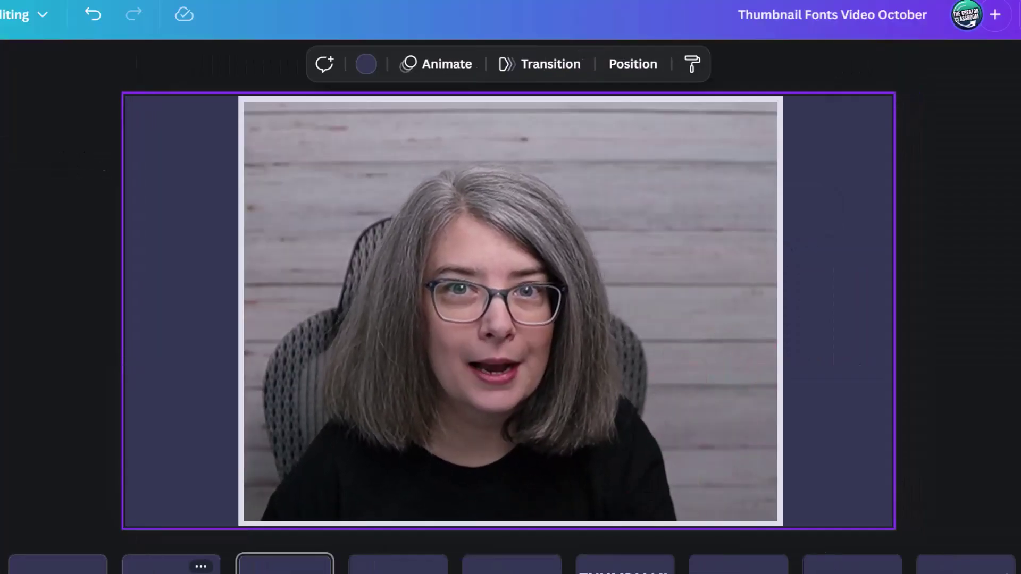
pyautogui.click(509, 311)
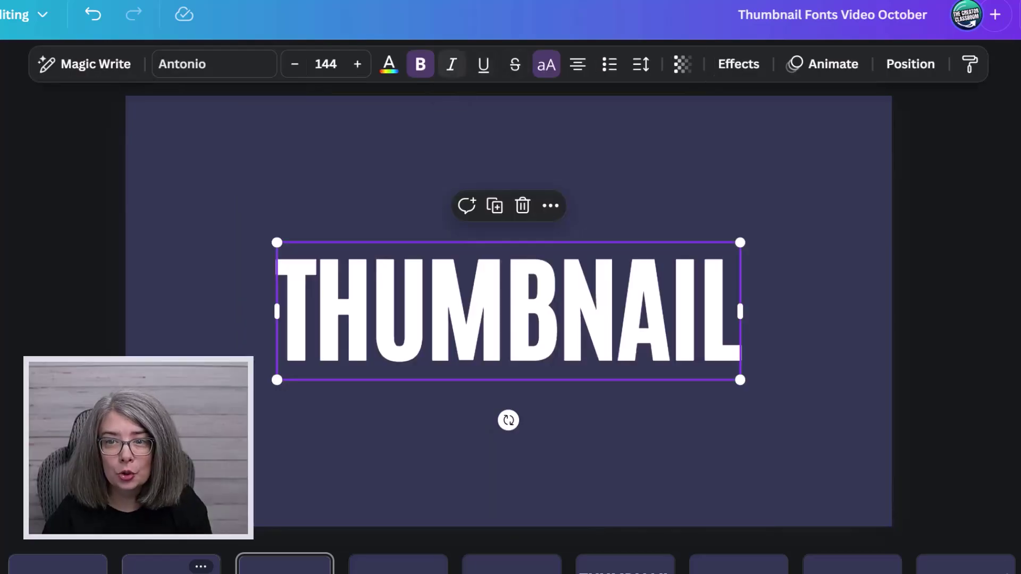
pyautogui.click(451, 66)
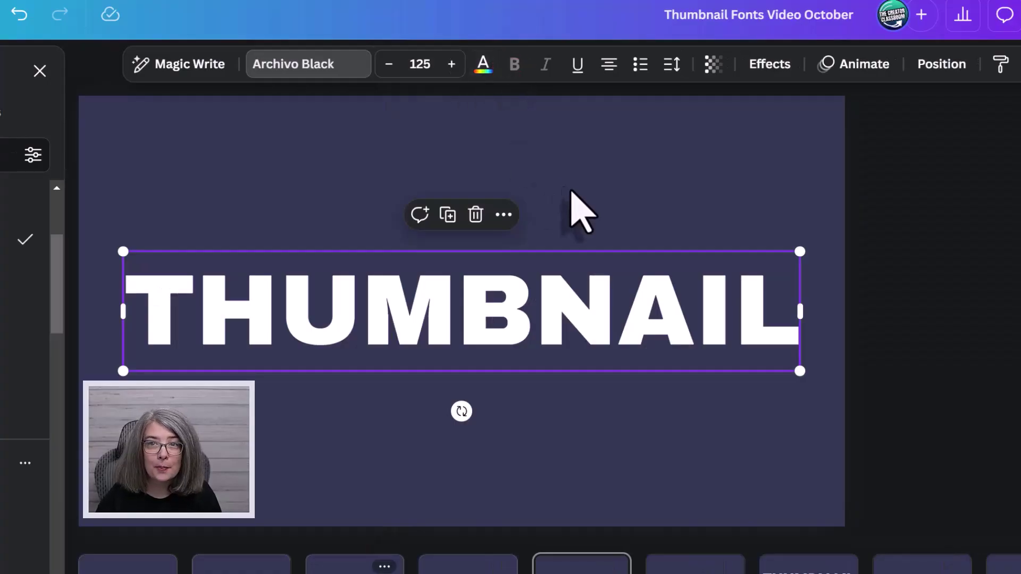
# Step: Close the font list and zoom the Archivo Black page from 68% to 28%
pyautogui.click(750, 362)
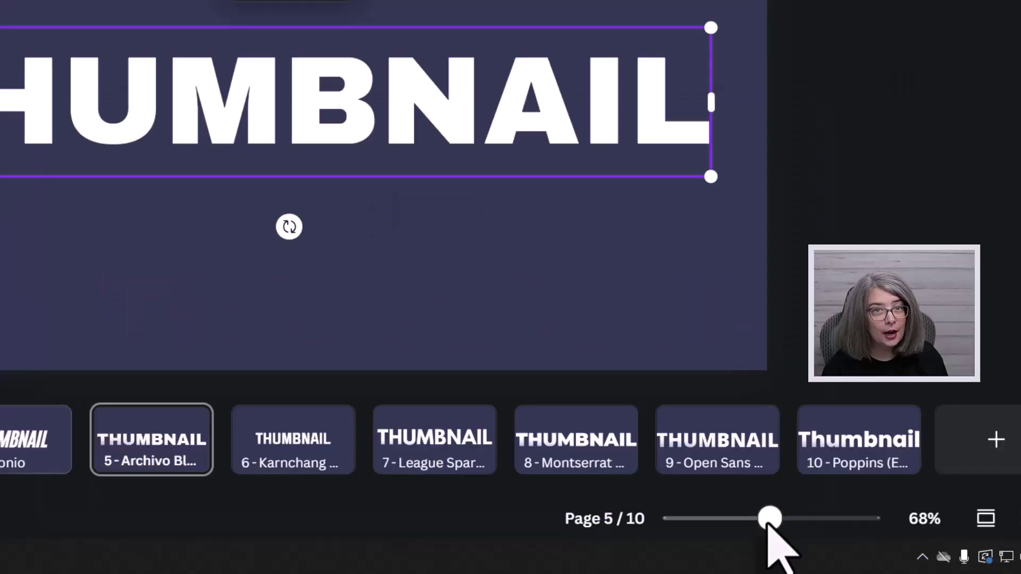
pyautogui.click(769, 520)
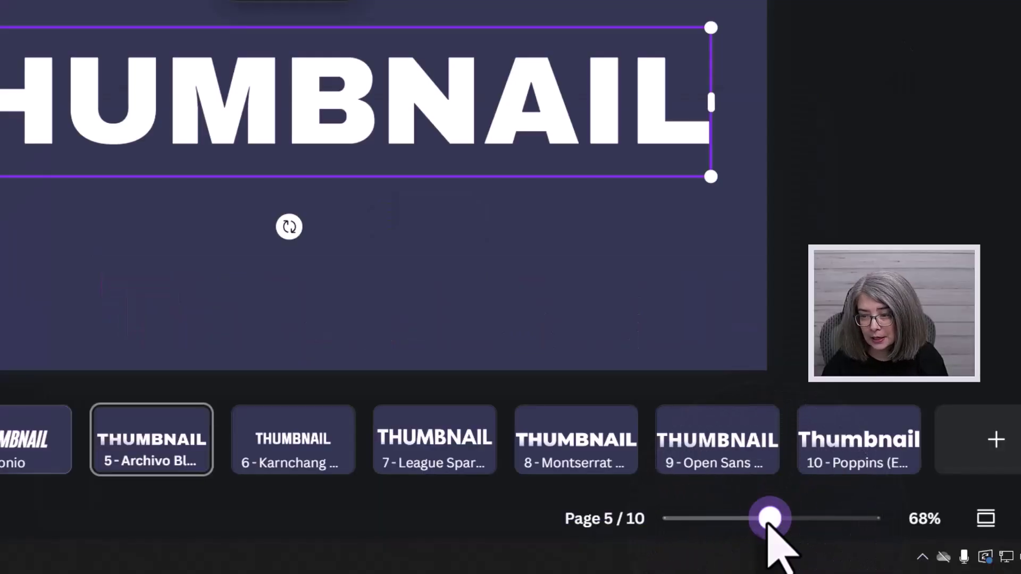
pyautogui.moveTo(769, 520); pyautogui.dragTo(671, 520)
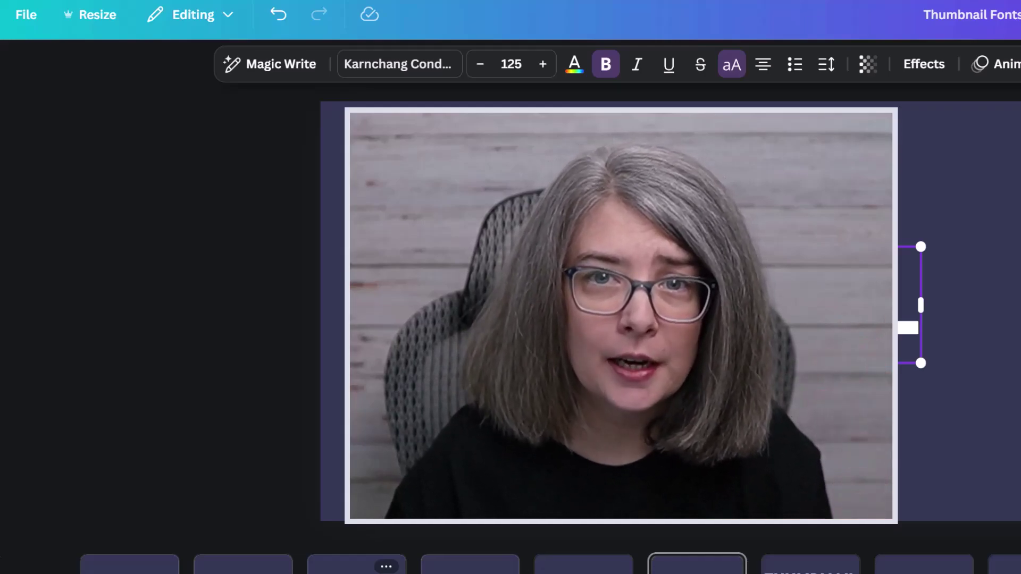
# Step: Compare Karnchang Condensed Black, Thin, Light and Regular on THUMBNAIL, settling on ExtraBold
pyautogui.click(436, 72)
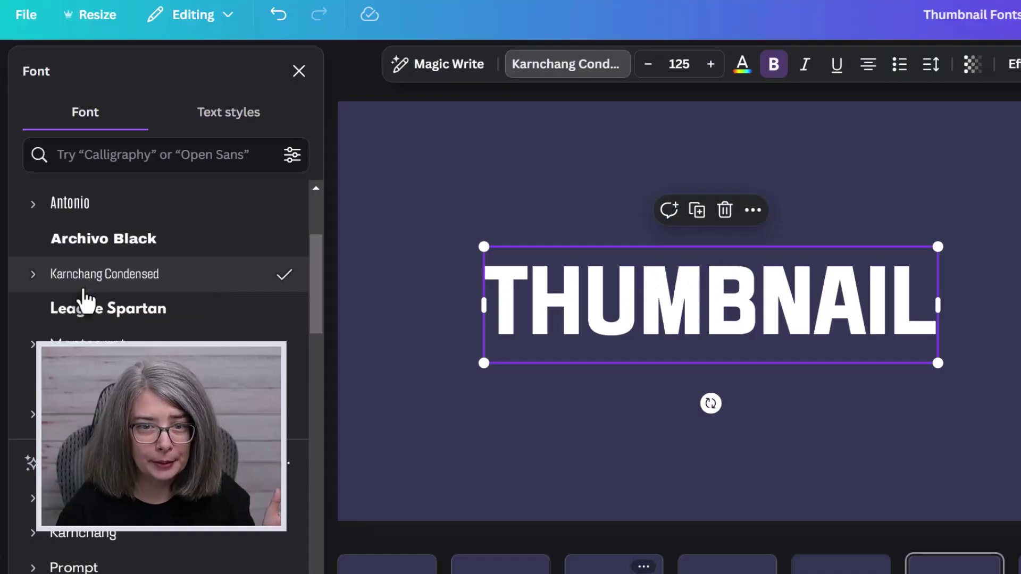
pyautogui.click(32, 286)
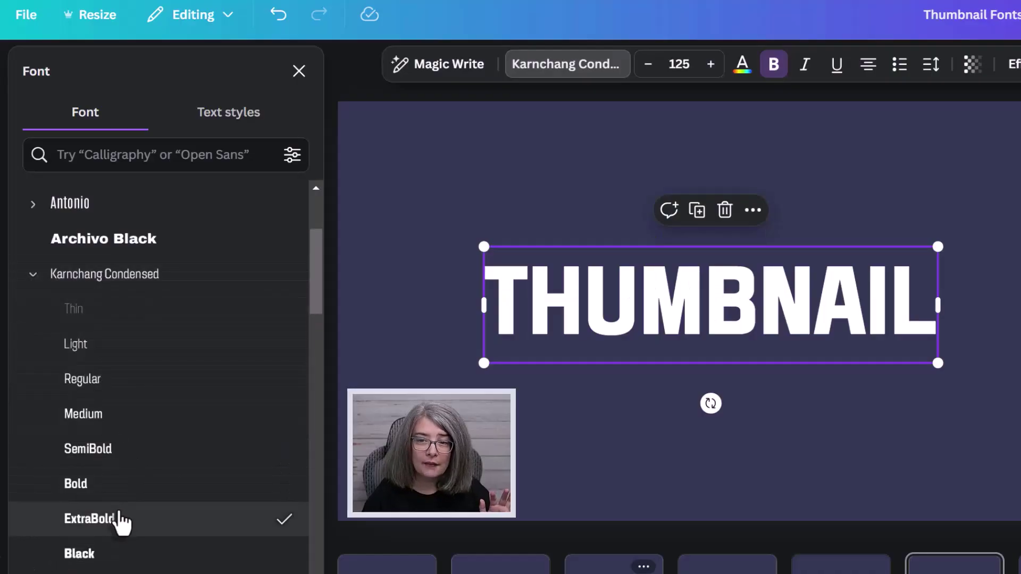
pyautogui.click(115, 560)
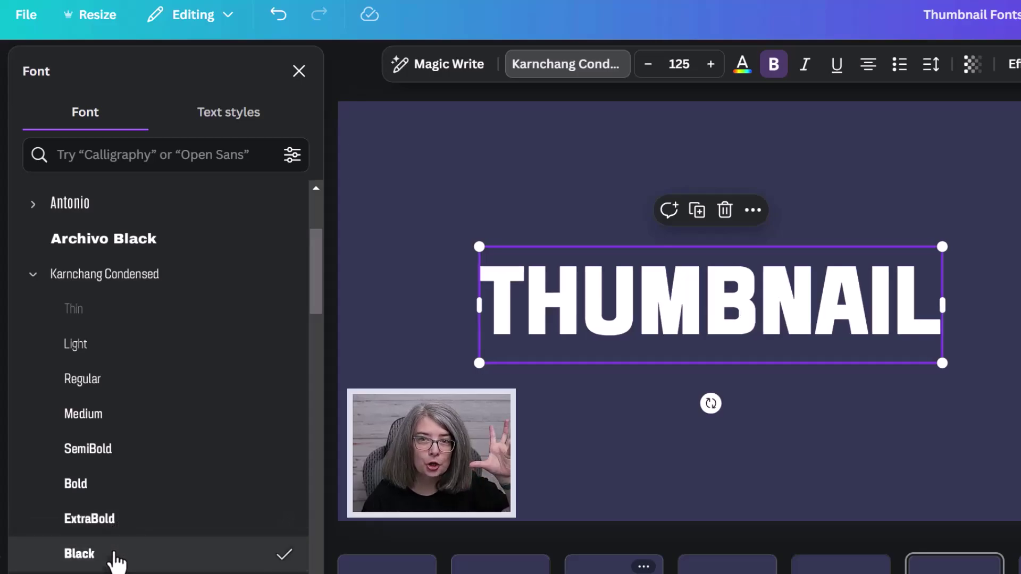
pyautogui.click(78, 312)
pyautogui.click(79, 349)
pyautogui.click(75, 381)
pyautogui.click(71, 537)
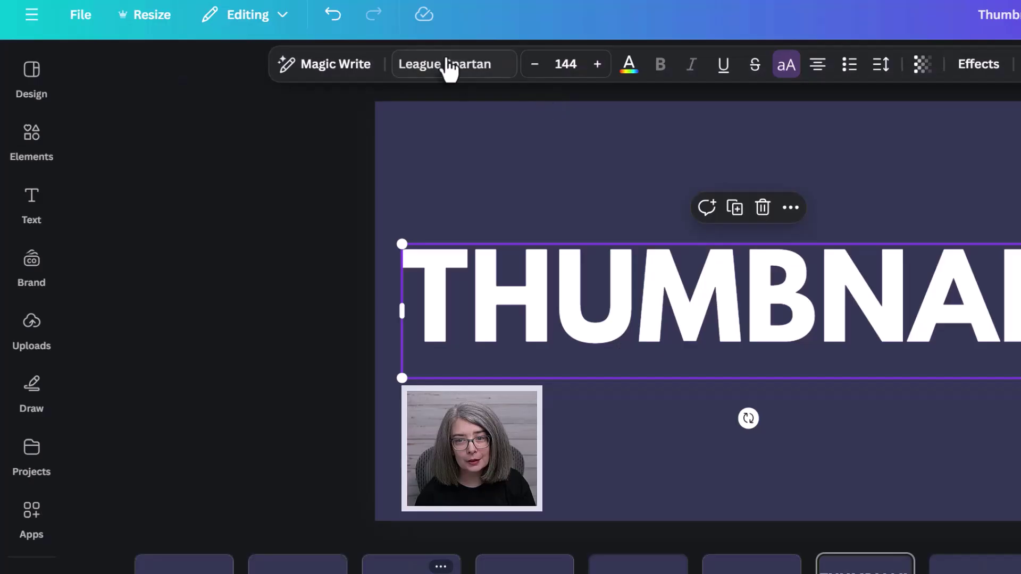
# Step: Show the font list for the League Spartan THUMBNAIL, then close it again
pyautogui.click(449, 68)
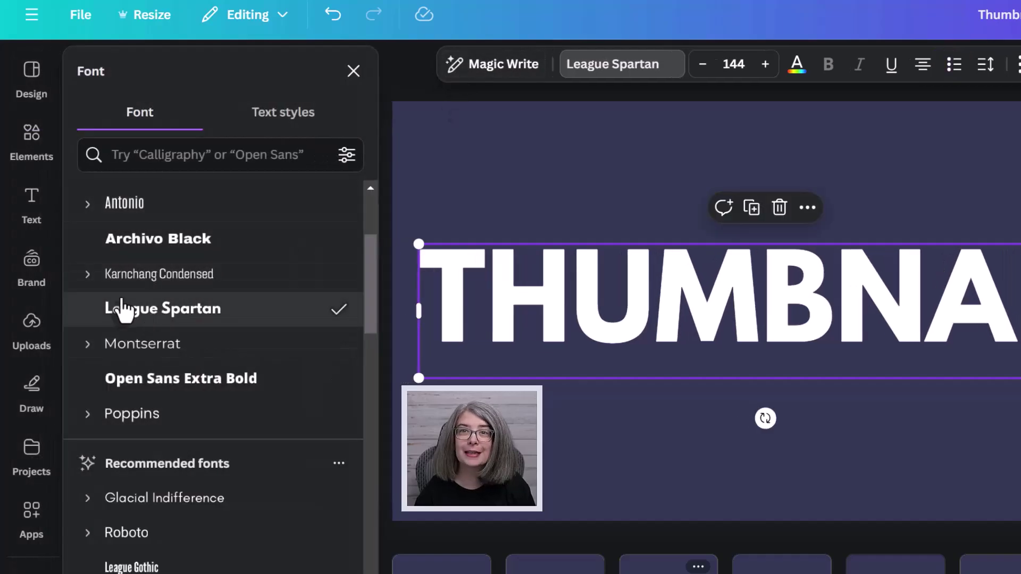
pyautogui.click(558, 157)
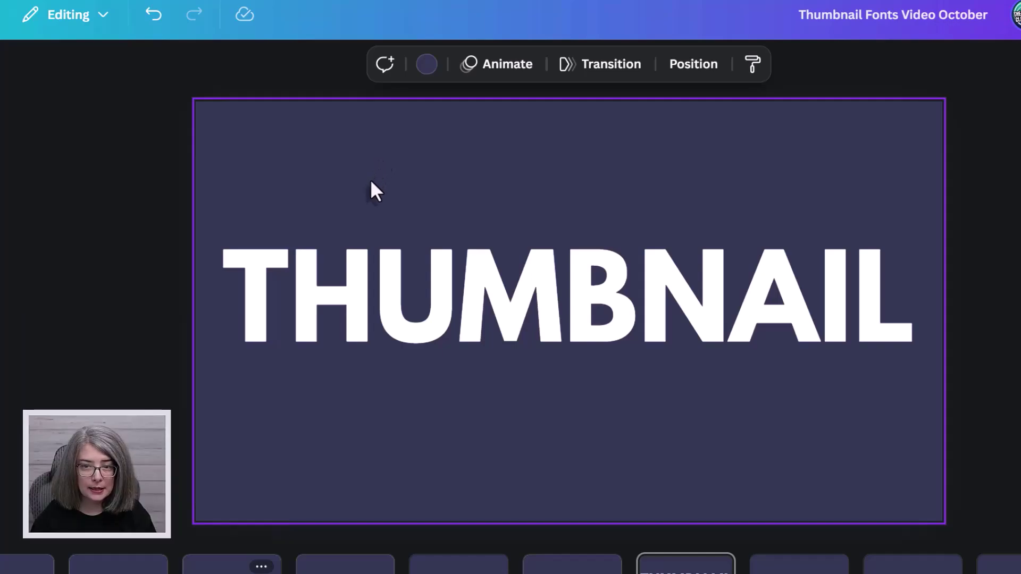
# Step: Add a teal square with R and stretch it into a wide bar over the text
pyautogui.press('r')
pyautogui.click(441, 394)
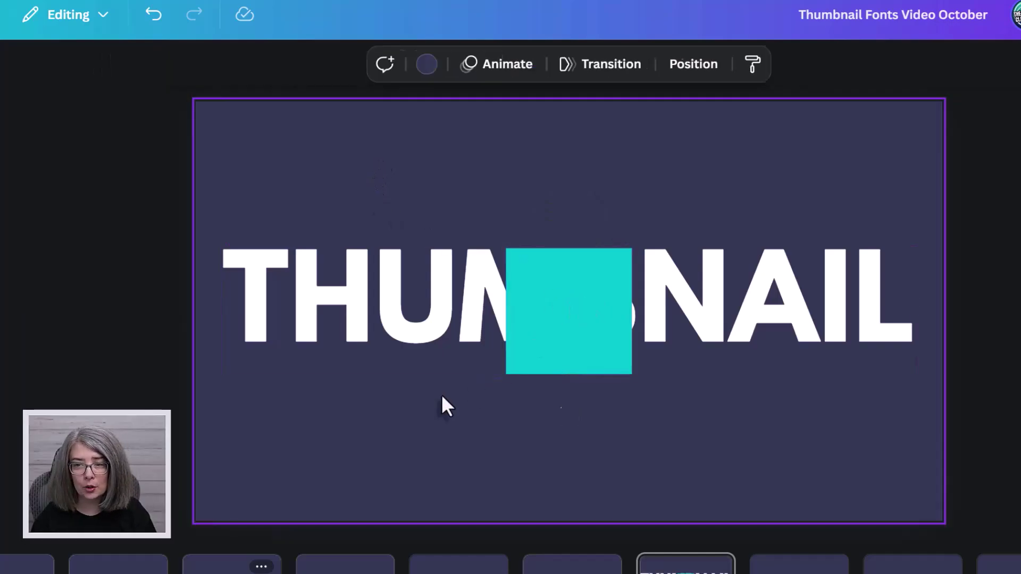
pyautogui.moveTo(576, 295); pyautogui.dragTo(273, 276)
pyautogui.moveTo(337, 282); pyautogui.dragTo(922, 292)
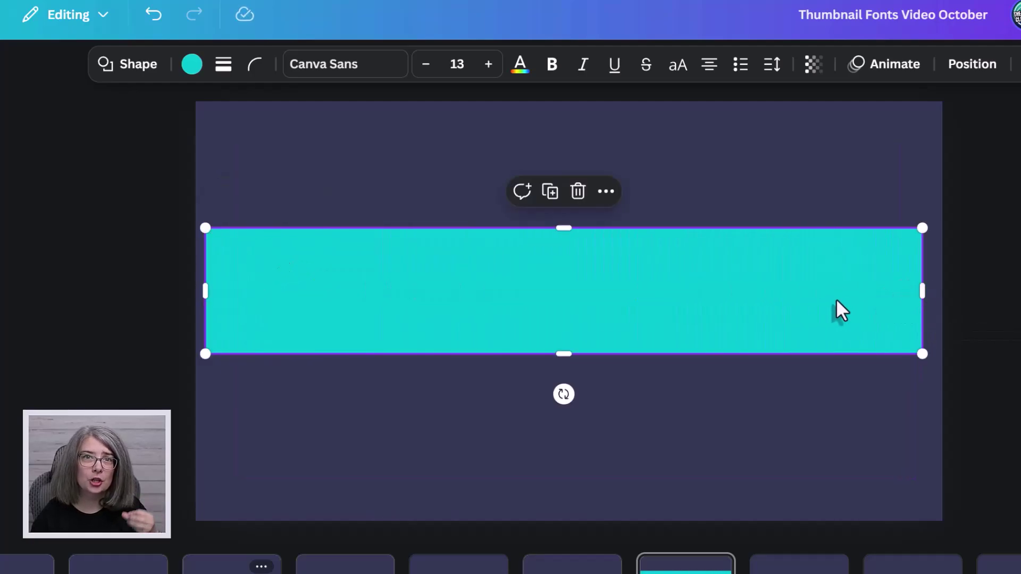
# Step: In the Position panel's Layers list, move the teal bar beneath the THUMBNAIL text
pyautogui.click(971, 64)
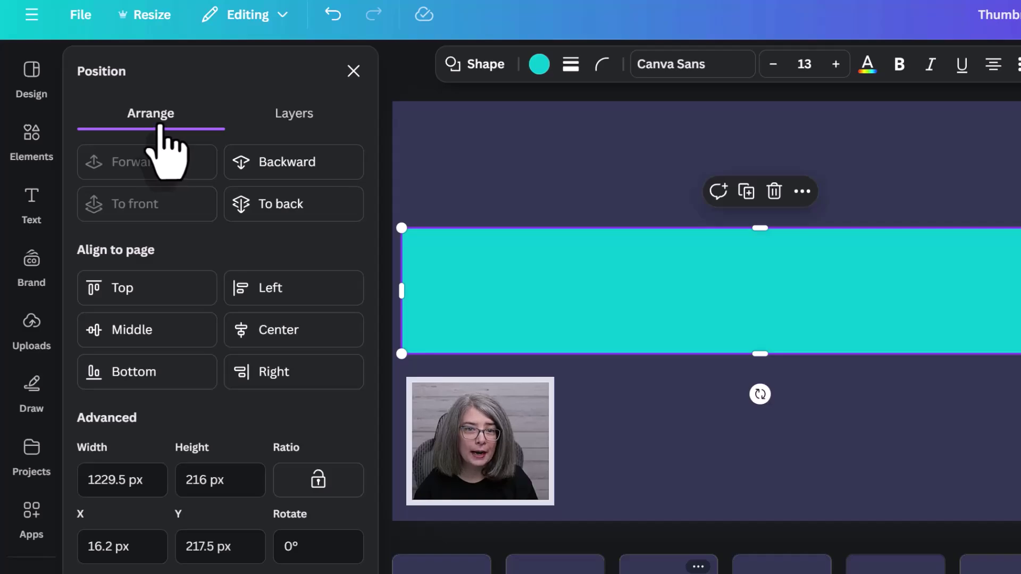
pyautogui.click(290, 113)
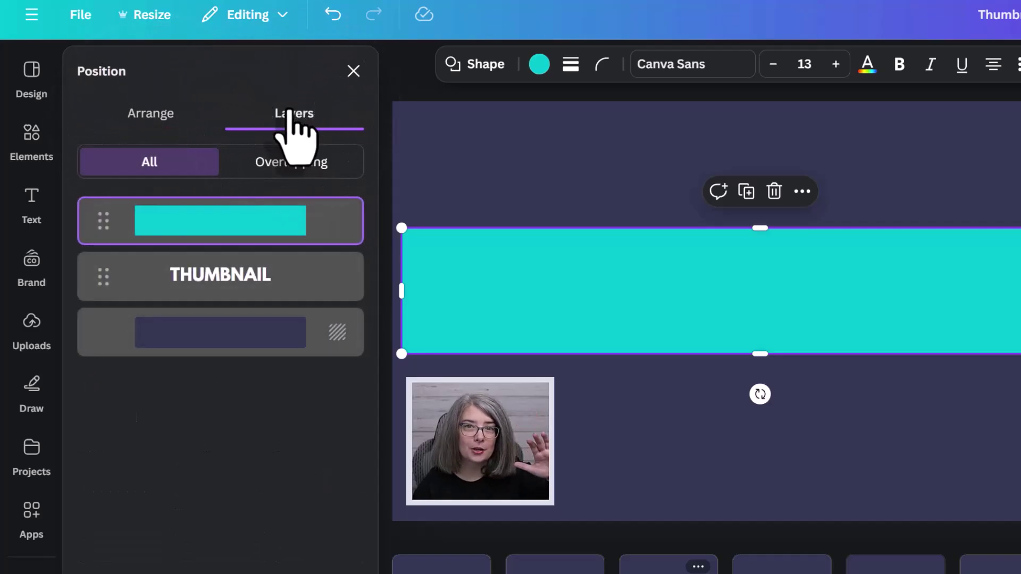
pyautogui.moveTo(253, 220)
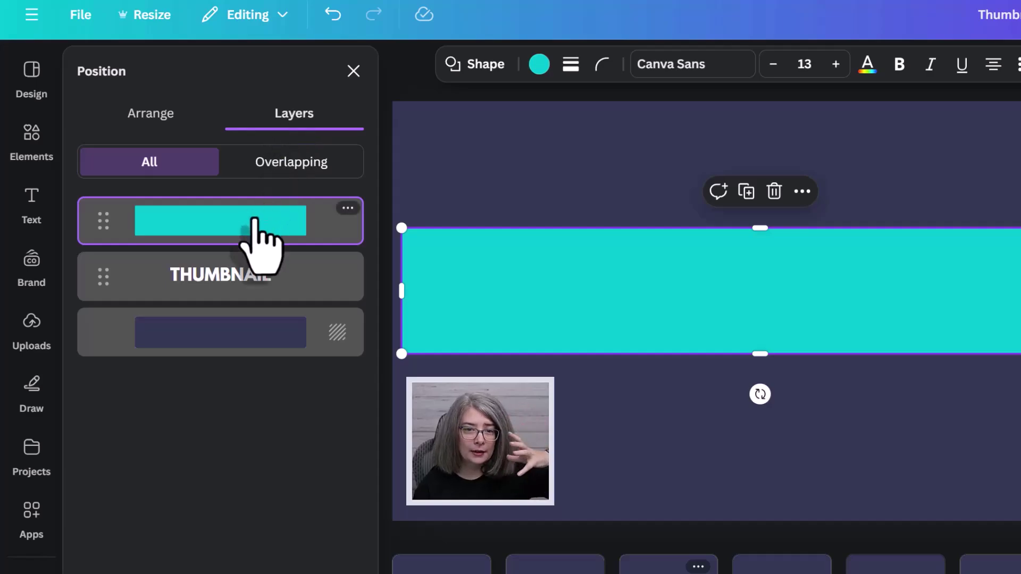
pyautogui.moveTo(253, 218); pyautogui.dragTo(254, 308)
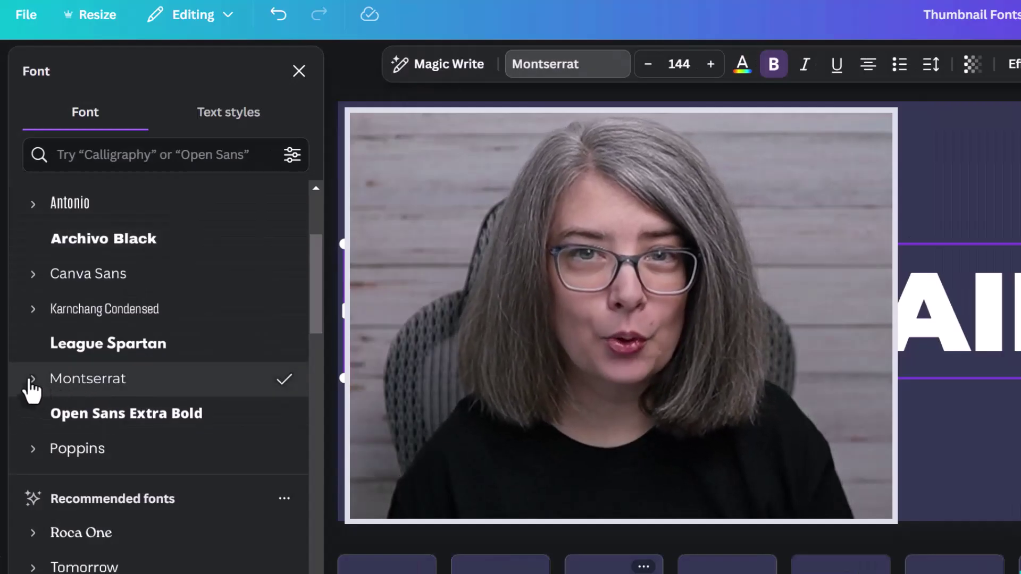
# Step: Expand Montserrat in the font list and scroll through its available weights
pyautogui.click(32, 380)
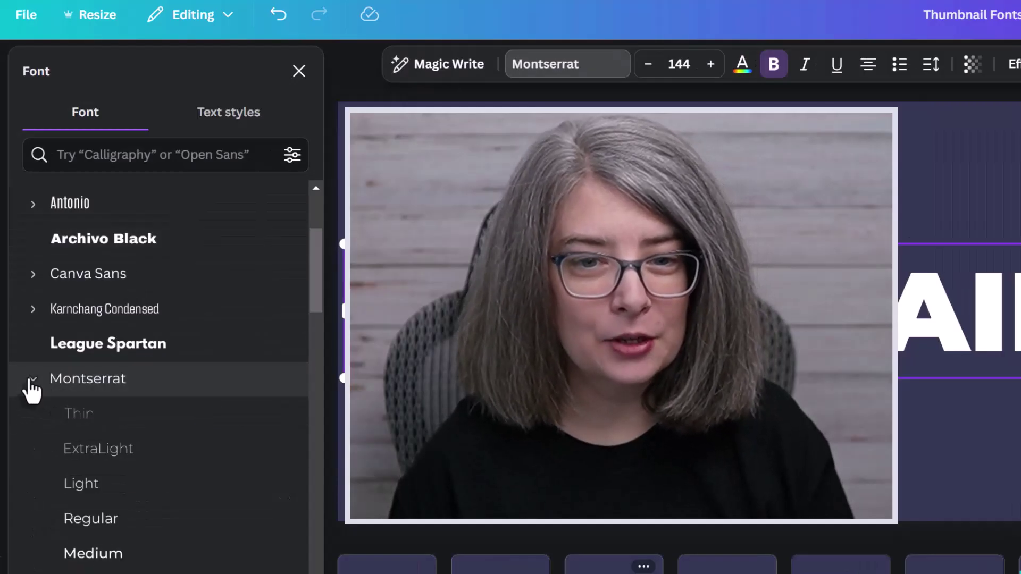
pyautogui.scroll(-5, 31, 388)
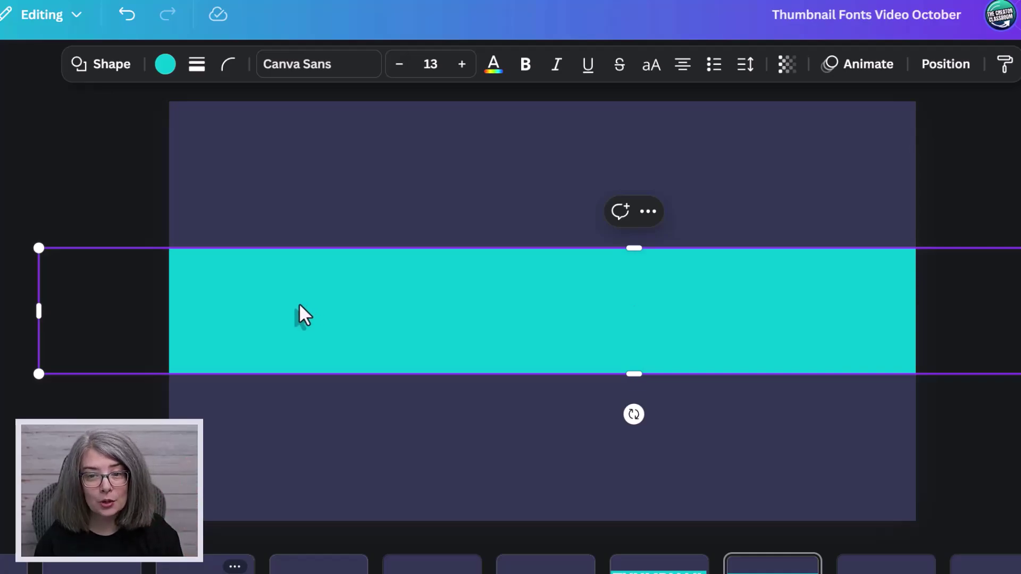
# Step: Send the teal bar one layer backward so the white Montserrat THUMBNAIL shows on top
pyautogui.rightClick(300, 313)
pyautogui.click(314, 343)
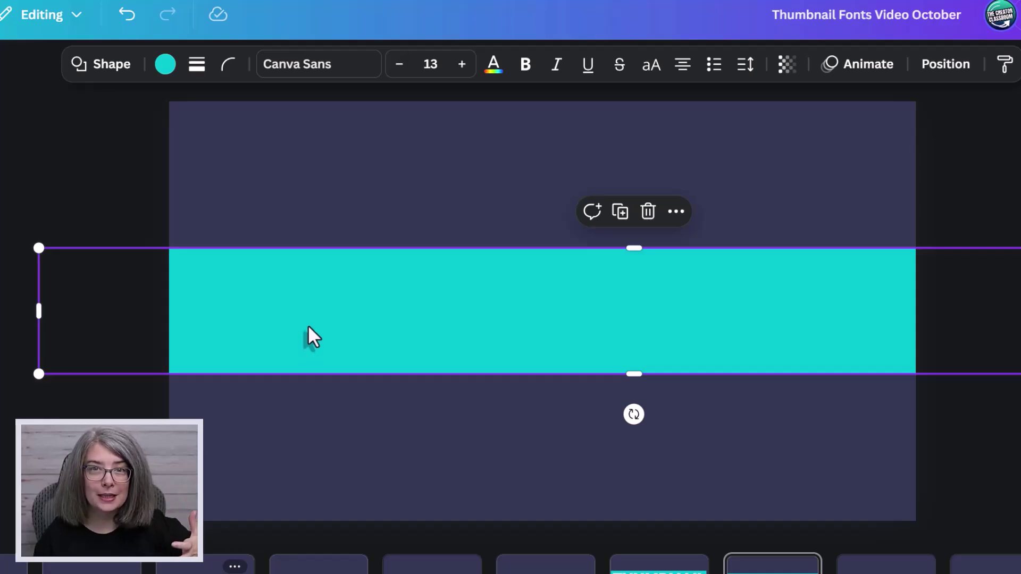
pyautogui.rightClick(309, 307)
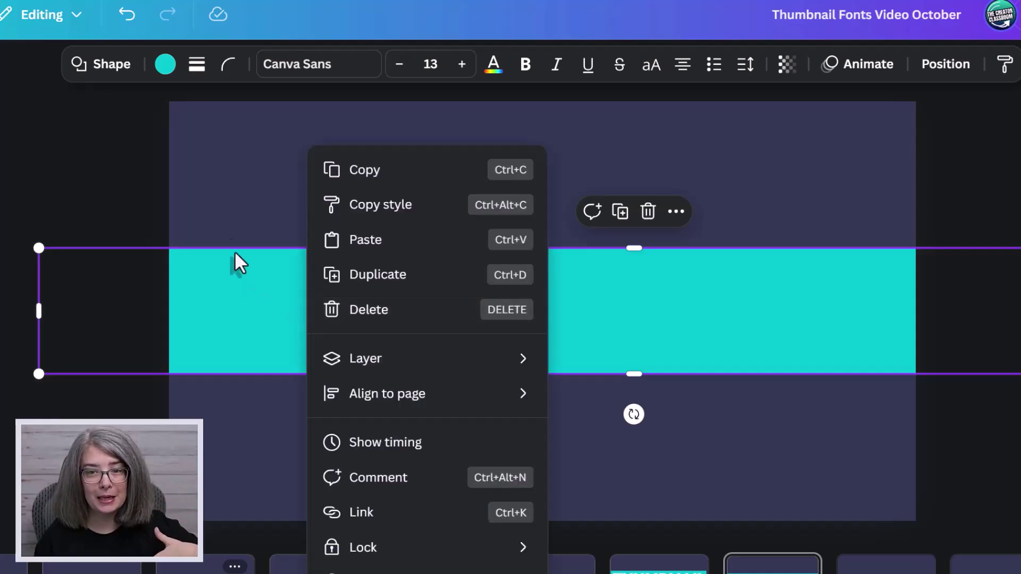
pyautogui.click(211, 150)
pyautogui.click(213, 232)
pyautogui.click(234, 322)
pyautogui.rightClick(234, 322)
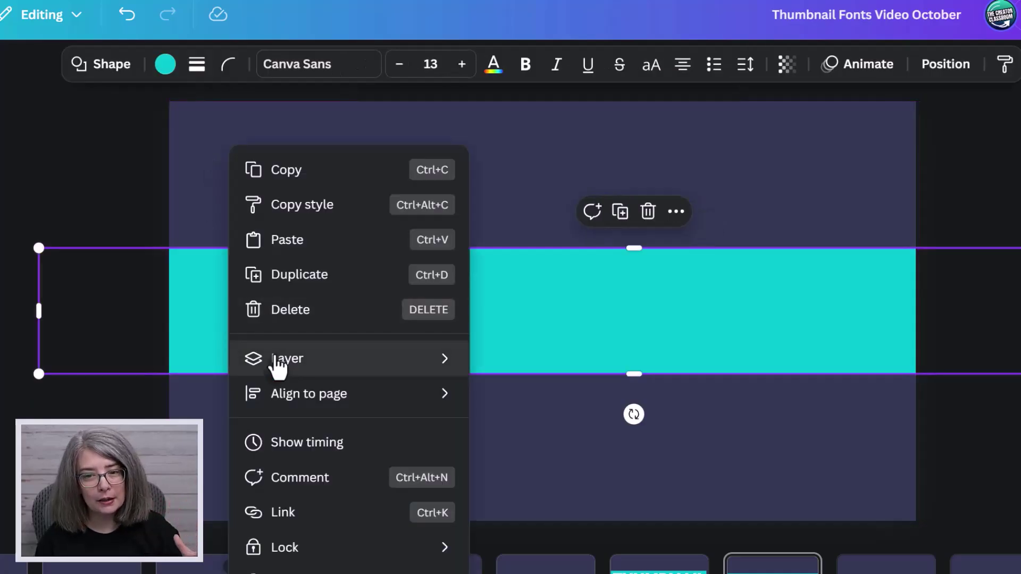
pyautogui.moveTo(276, 366)
pyautogui.click(550, 428)
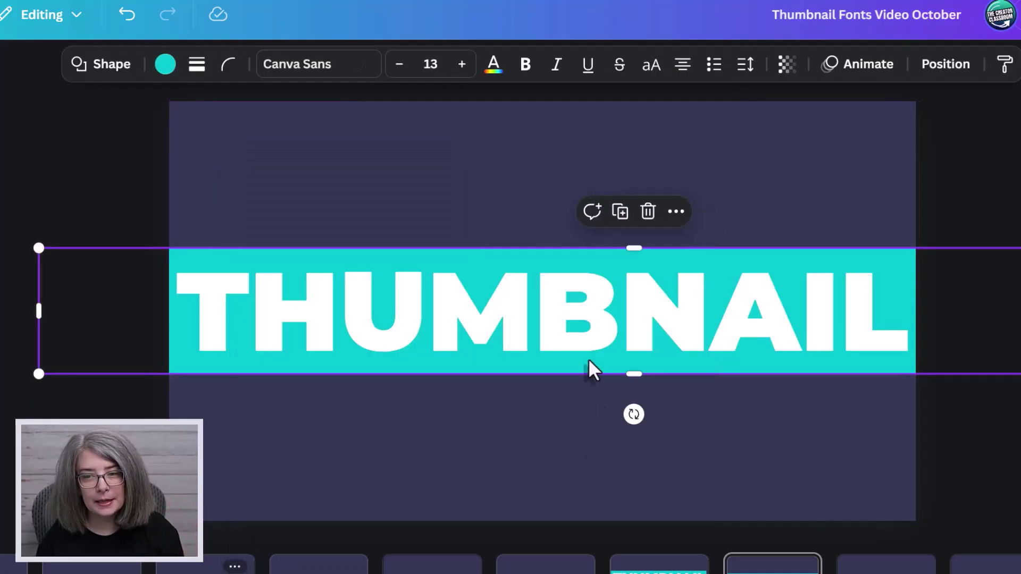
# Step: Check the THUMBNAIL text's layering options, then close them
pyautogui.rightClick(374, 276)
pyautogui.moveTo(532, 358)
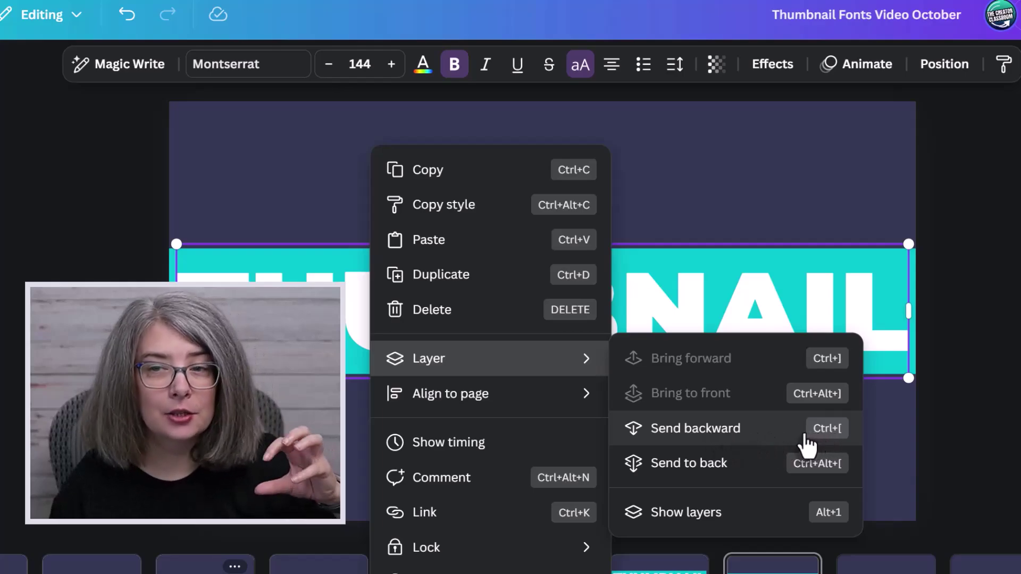
pyautogui.click(805, 436)
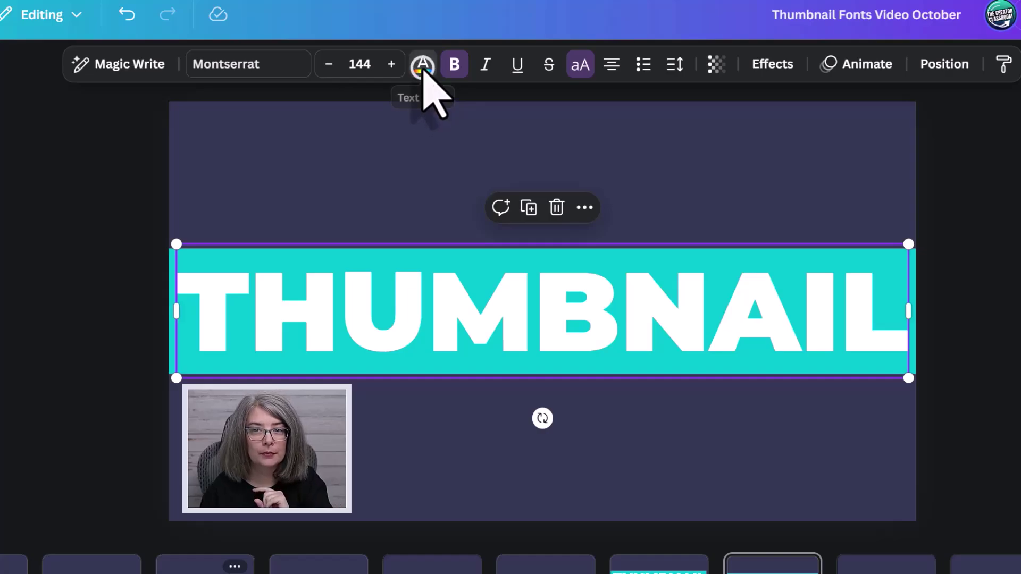
# Step: Try black, then pick the custom shade #020202 for the THUMBNAIL text and close the colour panel
pyautogui.click(422, 66)
pyautogui.click(0, 210)
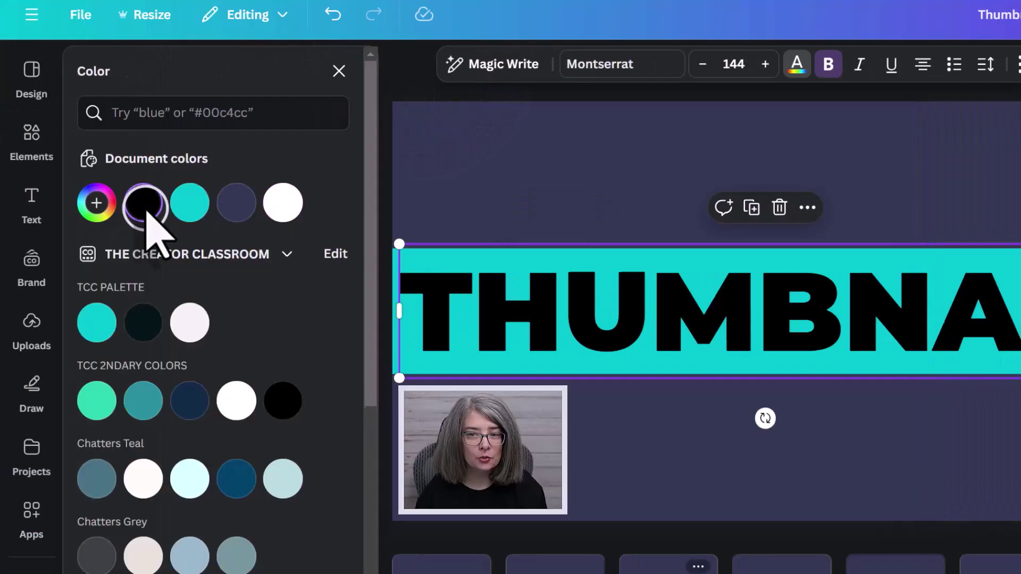
pyautogui.scroll(-6, 146, 409)
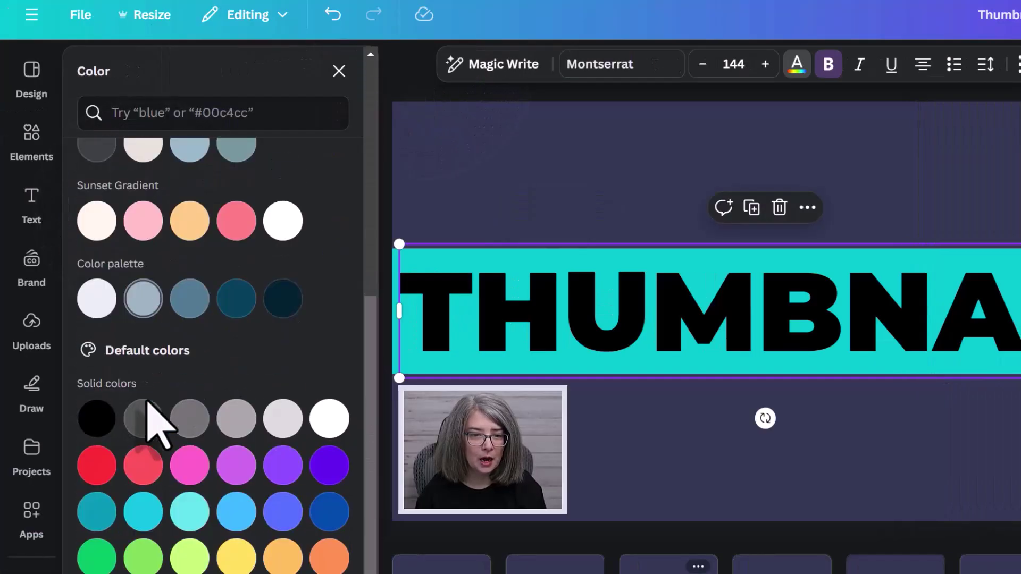
pyautogui.scroll(6, 178, 391)
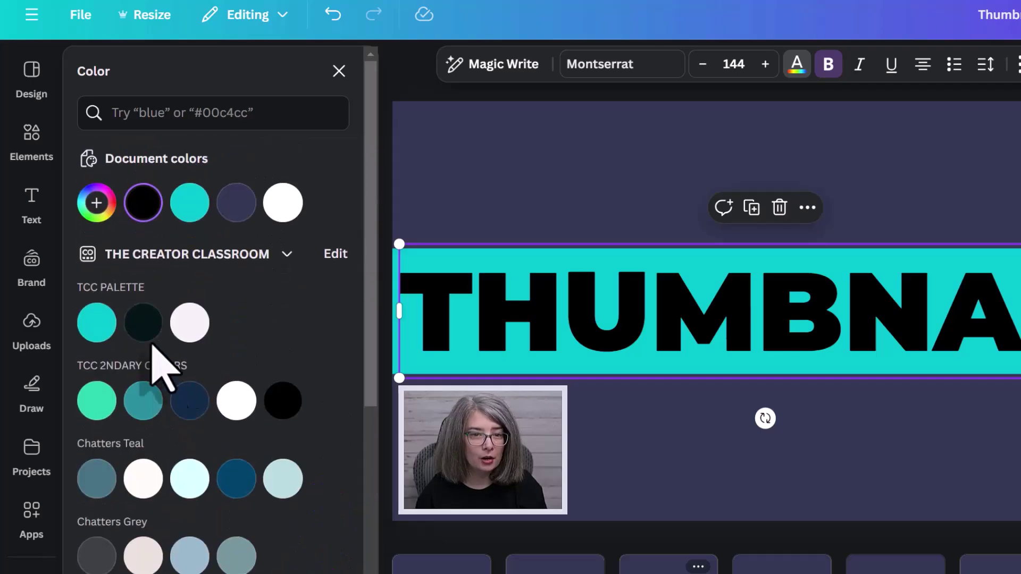
pyautogui.click(97, 202)
pyautogui.moveTo(114, 251); pyautogui.dragTo(139, 336)
pyautogui.click(154, 247)
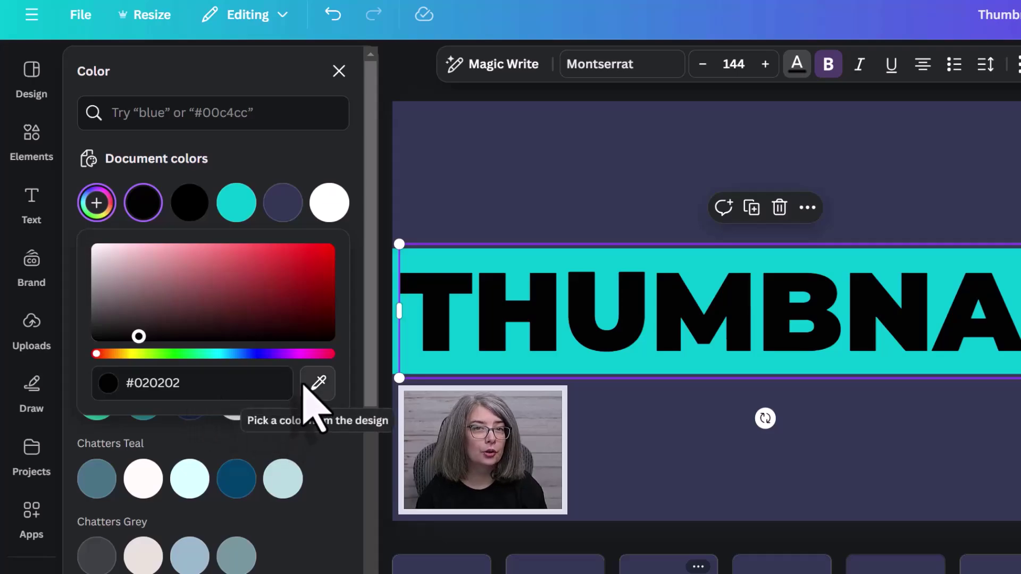
pyautogui.click(643, 484)
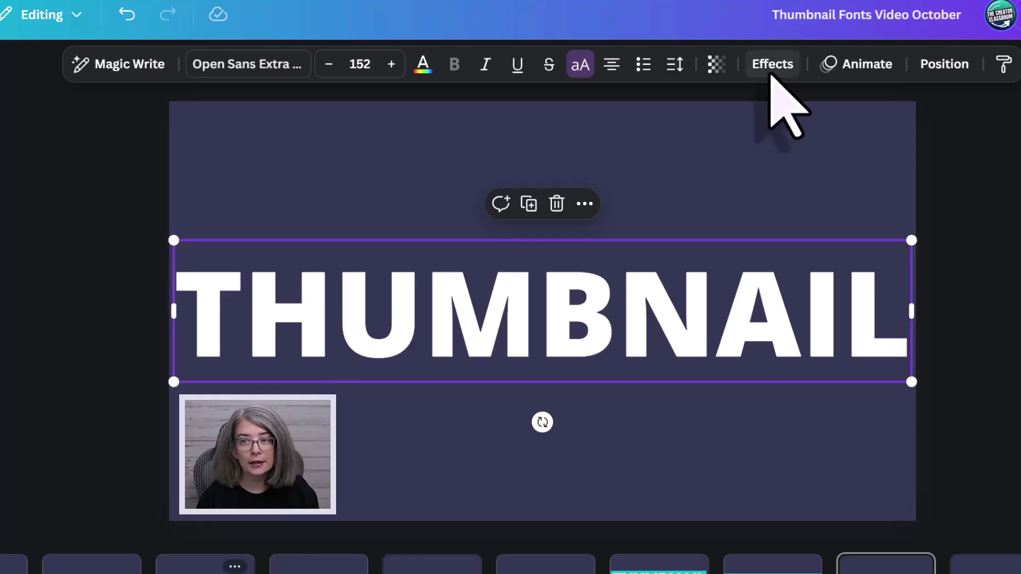
# Step: Try the Shadow, Lift, Hollow and Splice effects on THUMBNAIL
pyautogui.click(771, 74)
pyautogui.click(5, 176)
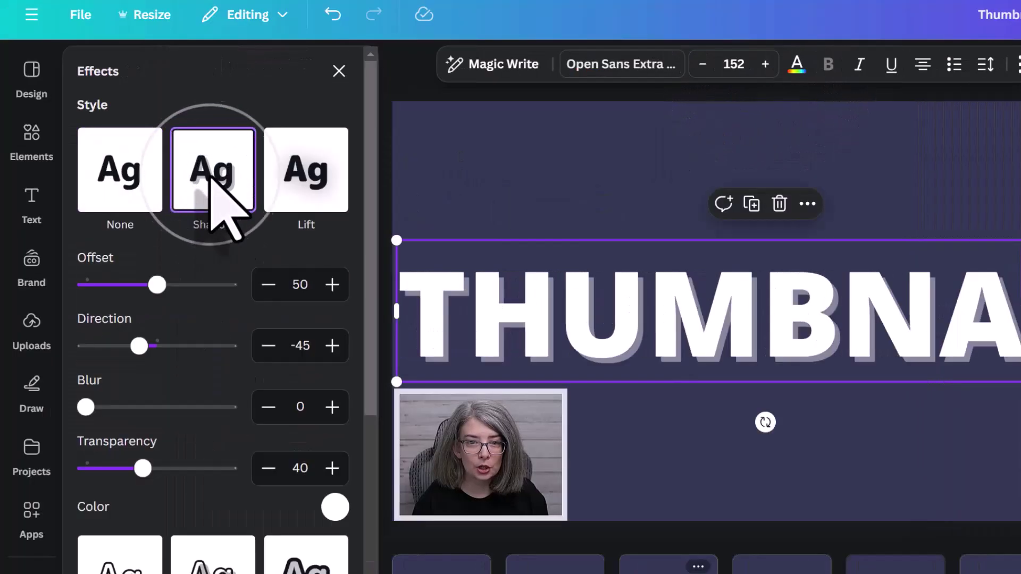
pyautogui.click(331, 174)
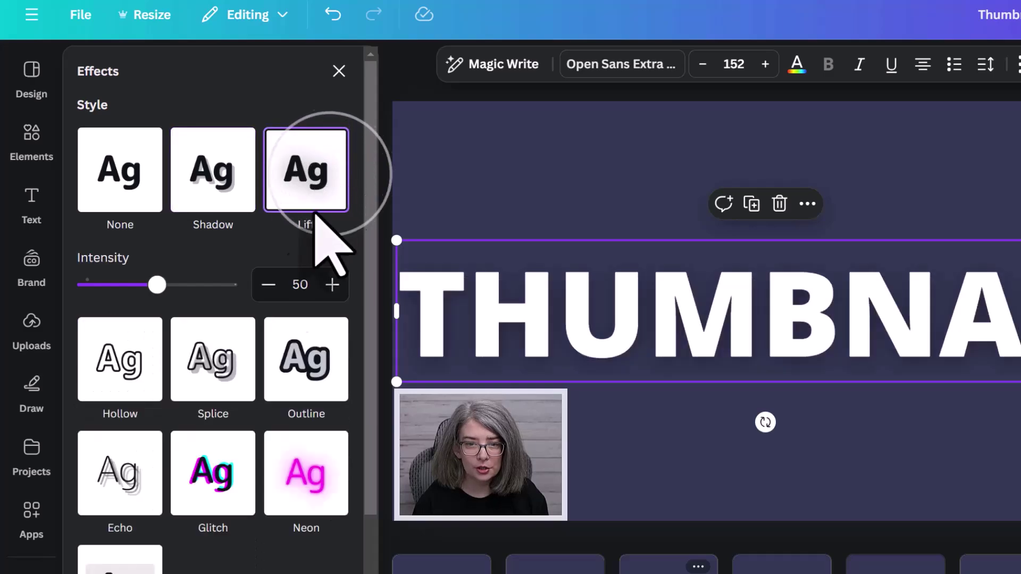
pyautogui.click(104, 388)
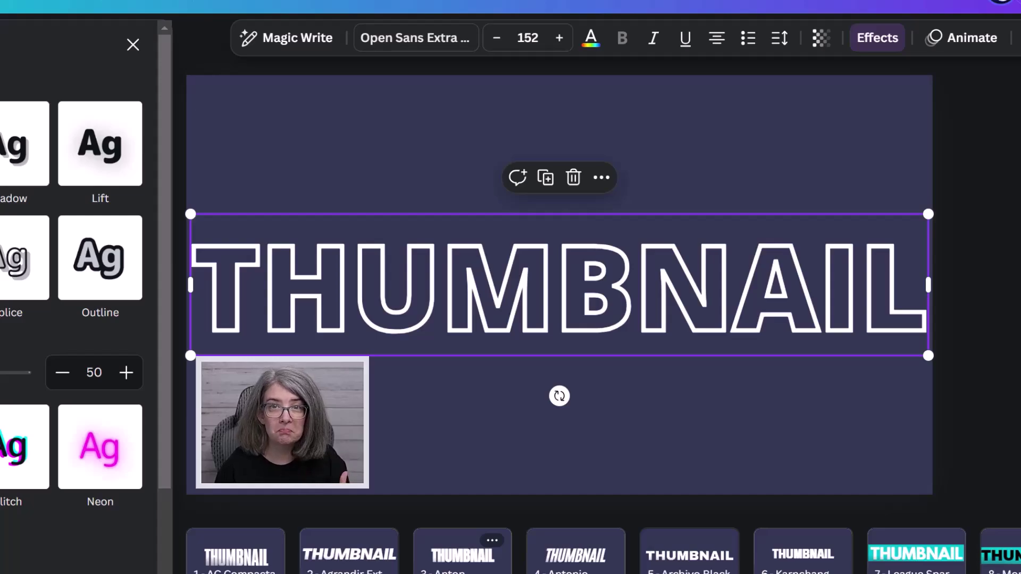
pyautogui.click(3, 280)
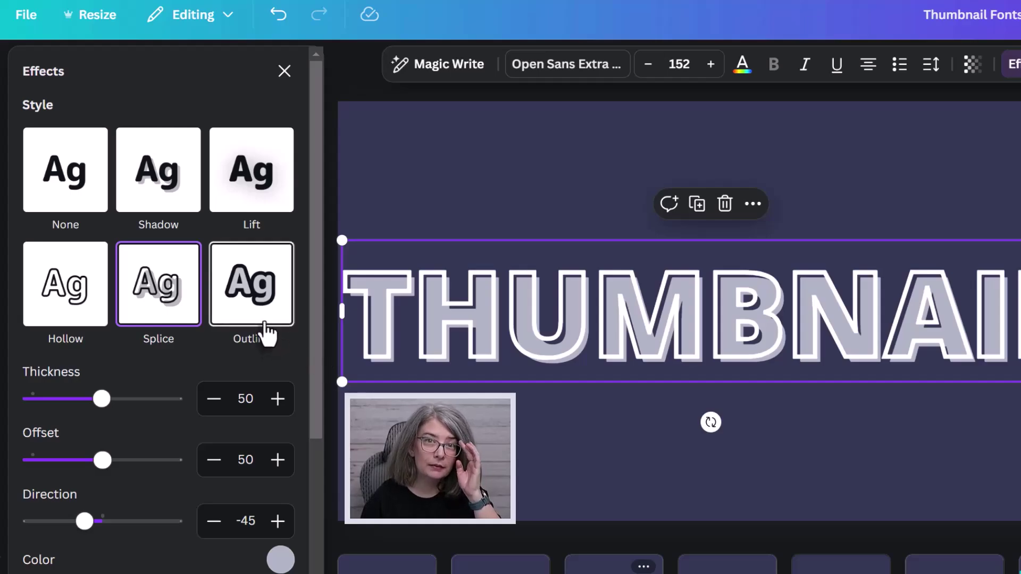
# Step: Apply the Outline effect in black and adjust its thickness
pyautogui.click(265, 327)
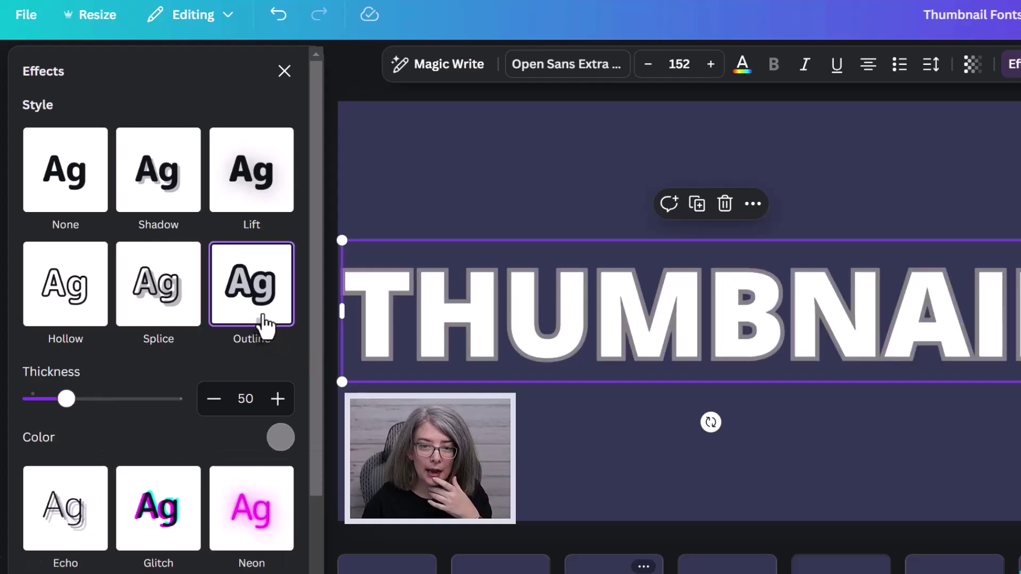
pyautogui.click(278, 439)
pyautogui.click(85, 224)
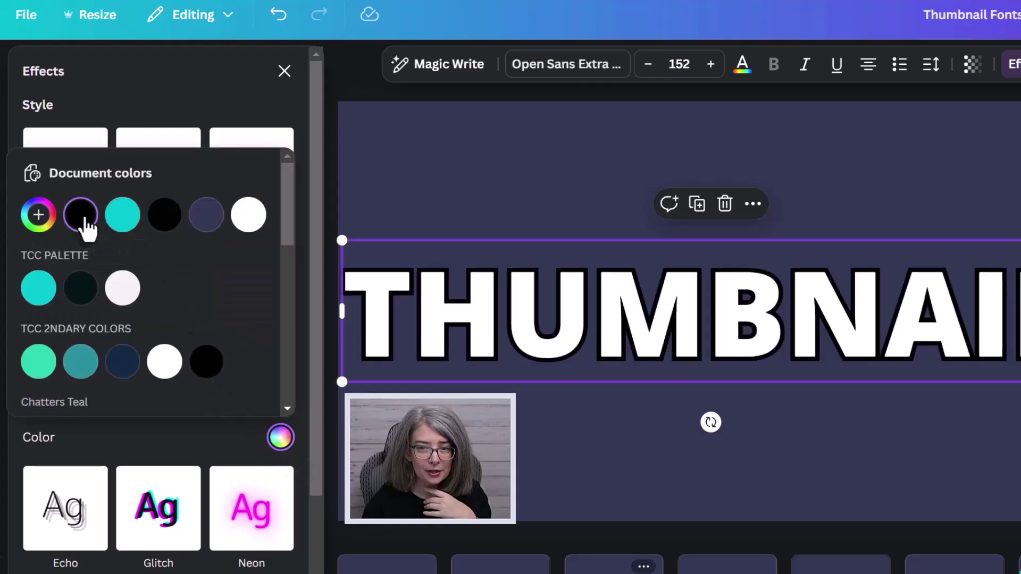
pyautogui.press('Escape')
pyautogui.moveTo(69, 402)
pyautogui.mouseDown()
pyautogui.moveTo(160, 407)
pyautogui.moveTo(67, 398)
pyautogui.mouseUp()
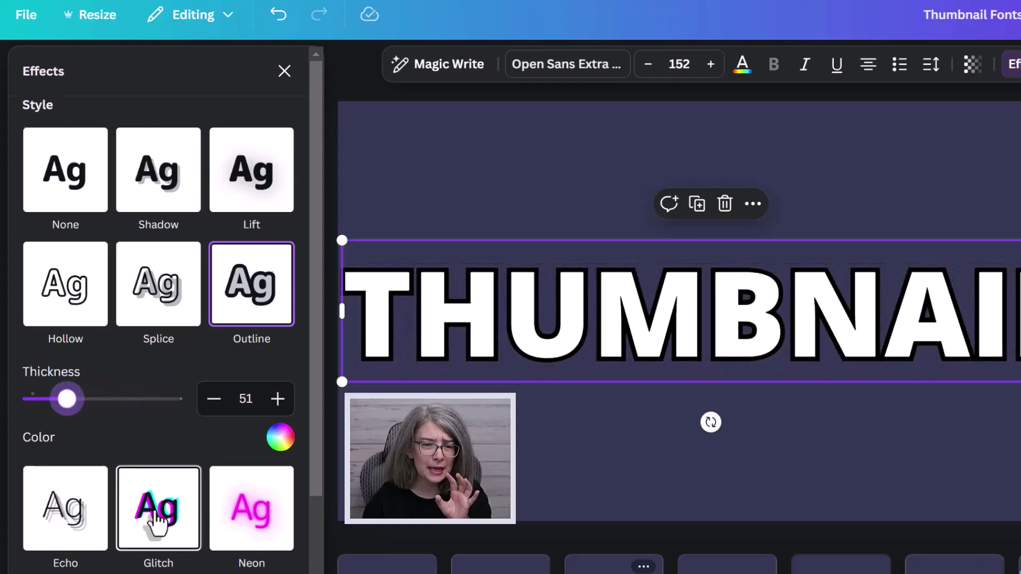
# Step: Try the Echo effect, then finish with the Neon glow
pyautogui.scroll(-2, 223, 526)
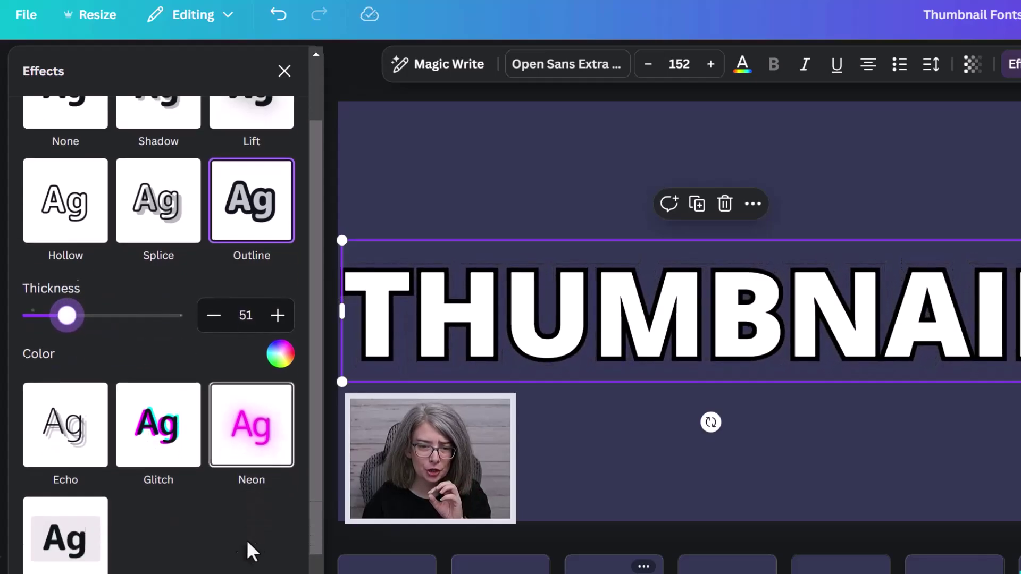
pyautogui.click(61, 445)
pyautogui.click(251, 309)
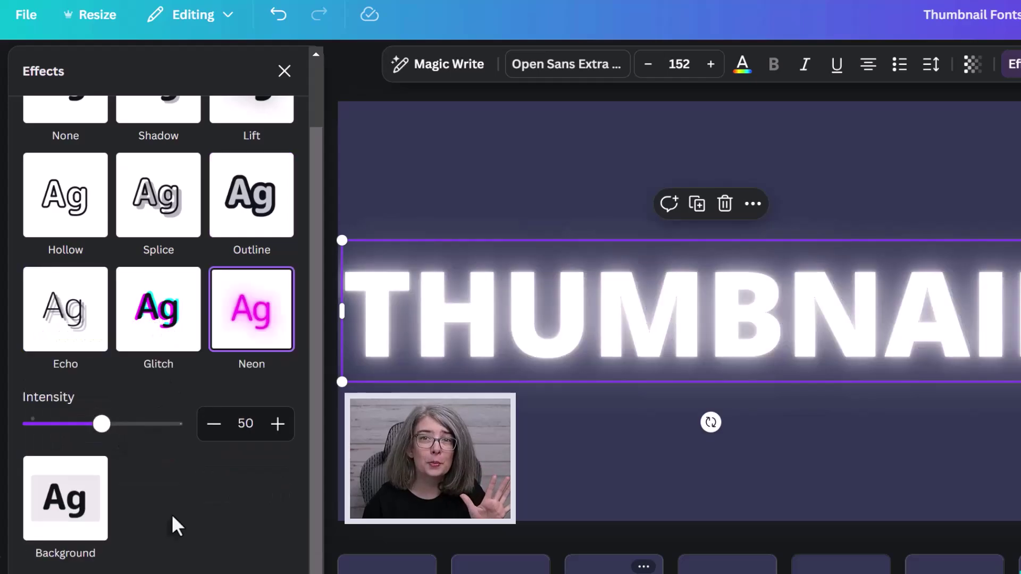
# Step: Add a black Background effect box behind the text, with Roundness 12 and Spread 41
pyautogui.click(90, 513)
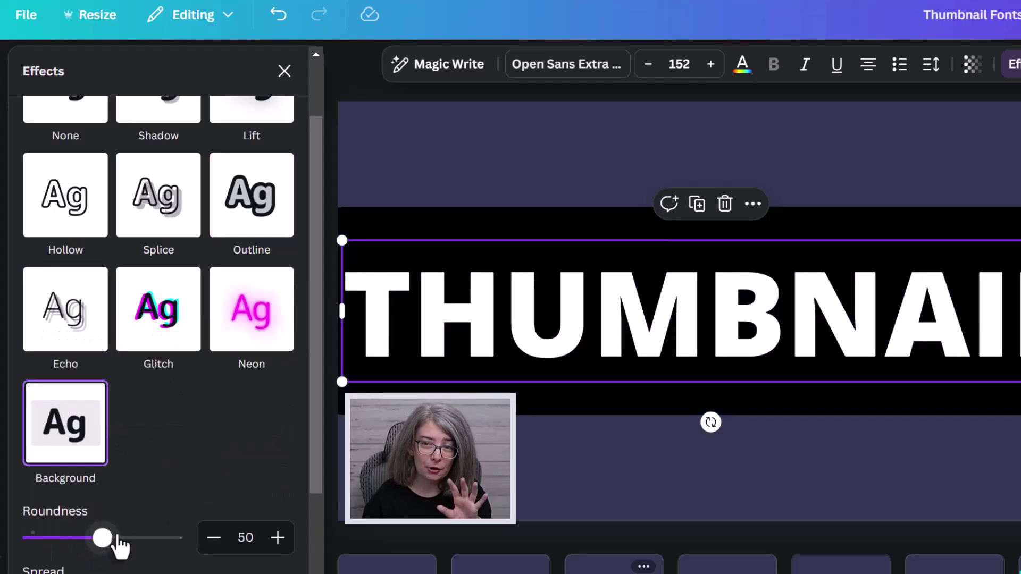
pyautogui.moveTo(1018, 241); pyautogui.dragTo(739, 387)
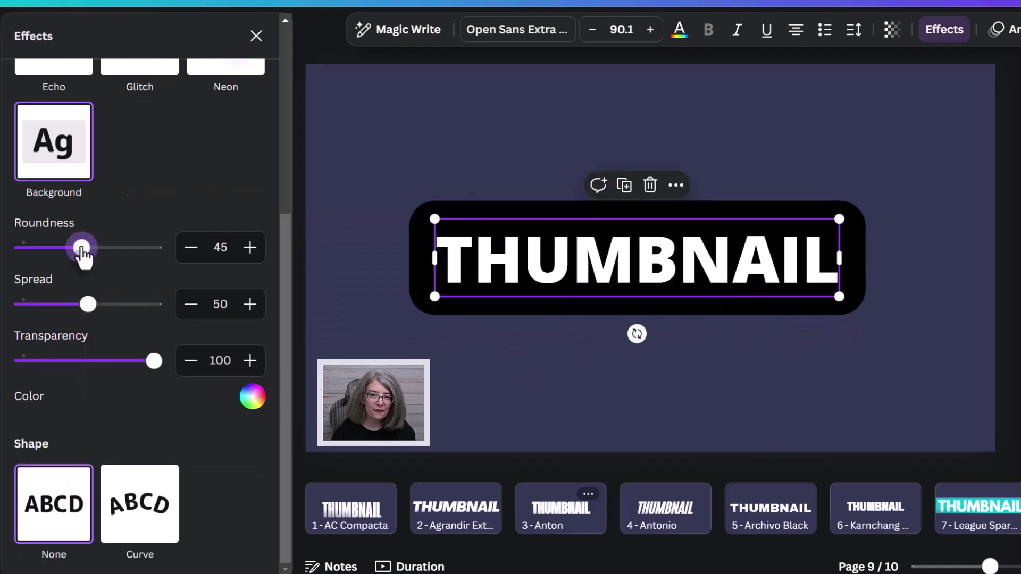
pyautogui.moveTo(82, 252); pyautogui.dragTo(38, 247)
pyautogui.moveTo(84, 304)
pyautogui.mouseDown()
pyautogui.moveTo(65, 305)
pyautogui.moveTo(78, 313)
pyautogui.mouseUp()
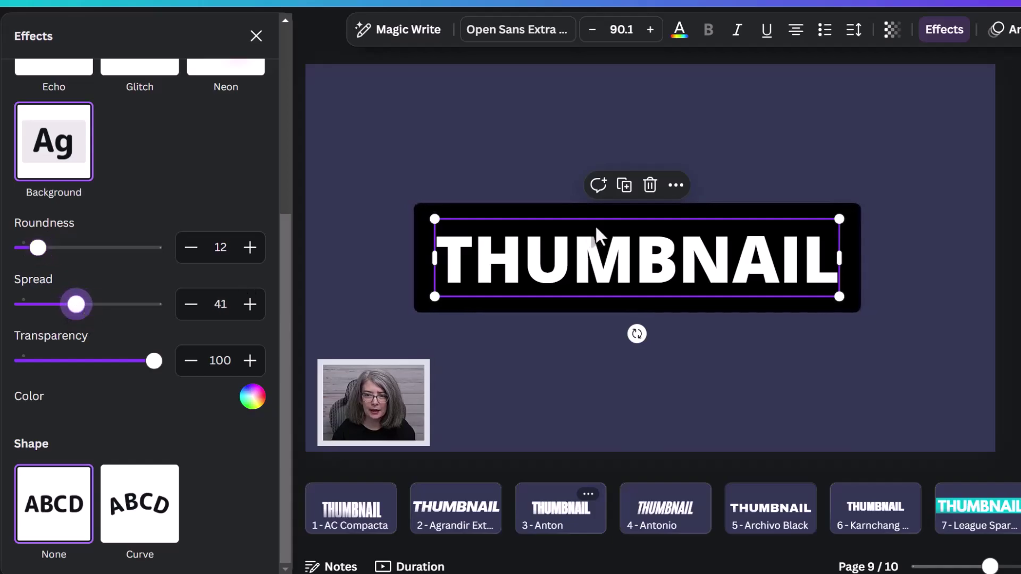
# Step: Replace THUMBNAIL with WORD on page 9 and switch to page 7
pyautogui.doubleClick(531, 270)
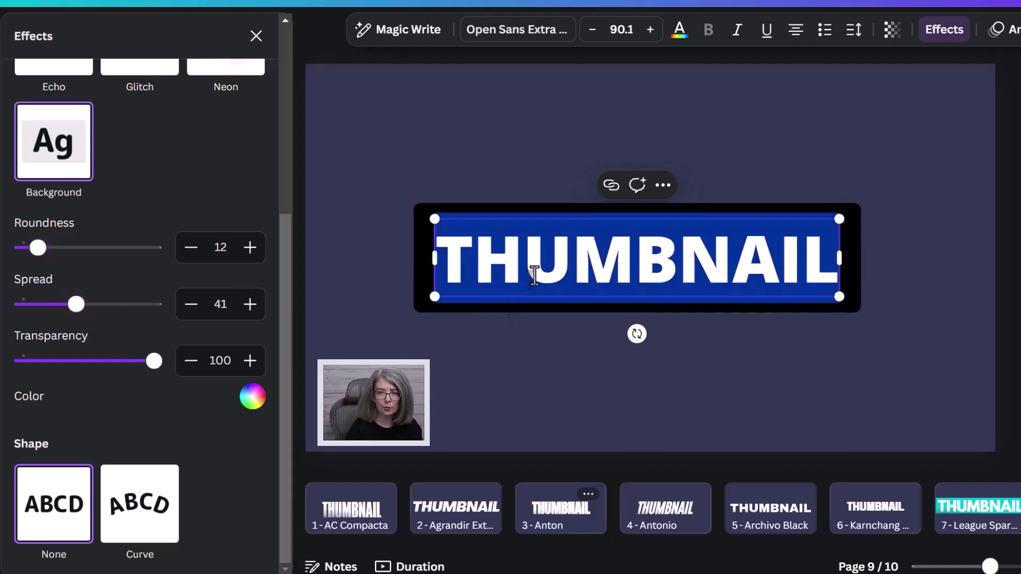
pyautogui.write('WORD')
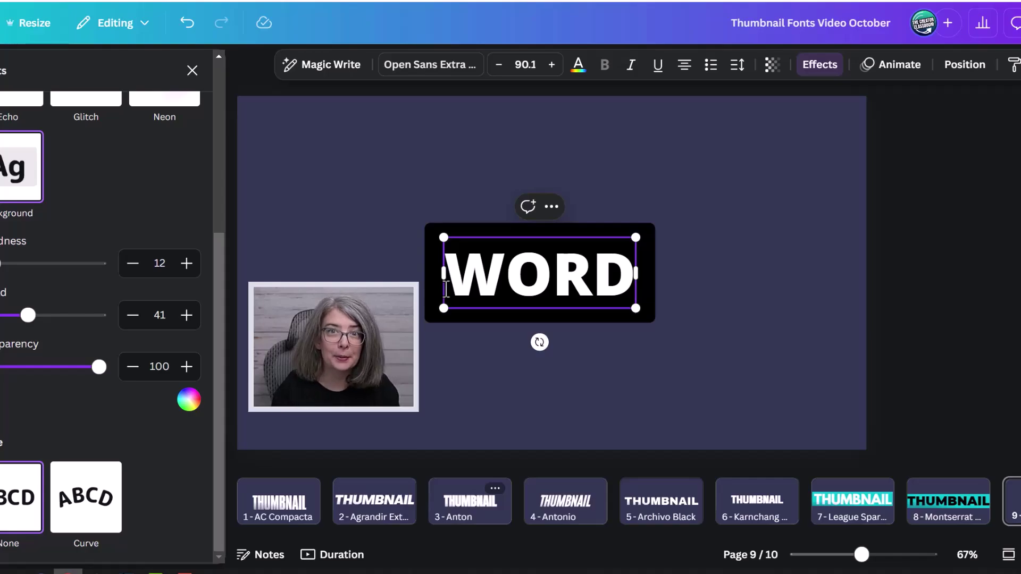
pyautogui.click(537, 405)
pyautogui.click(621, 502)
# Step: Change page 7's text to WORD and narrow the teal bar from both sides to fit it
pyautogui.click(623, 272)
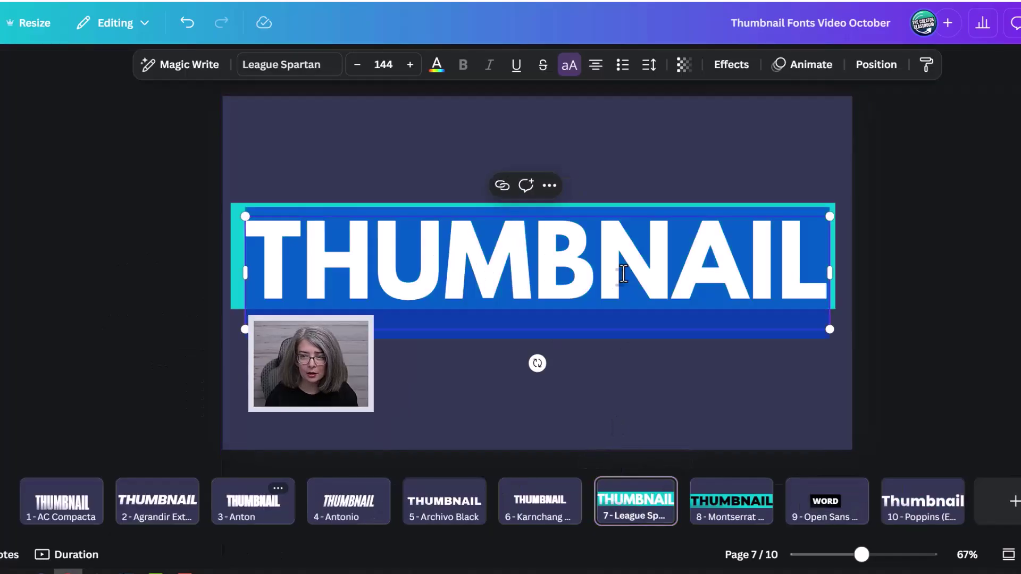
pyautogui.write('WORD')
pyautogui.click(832, 258)
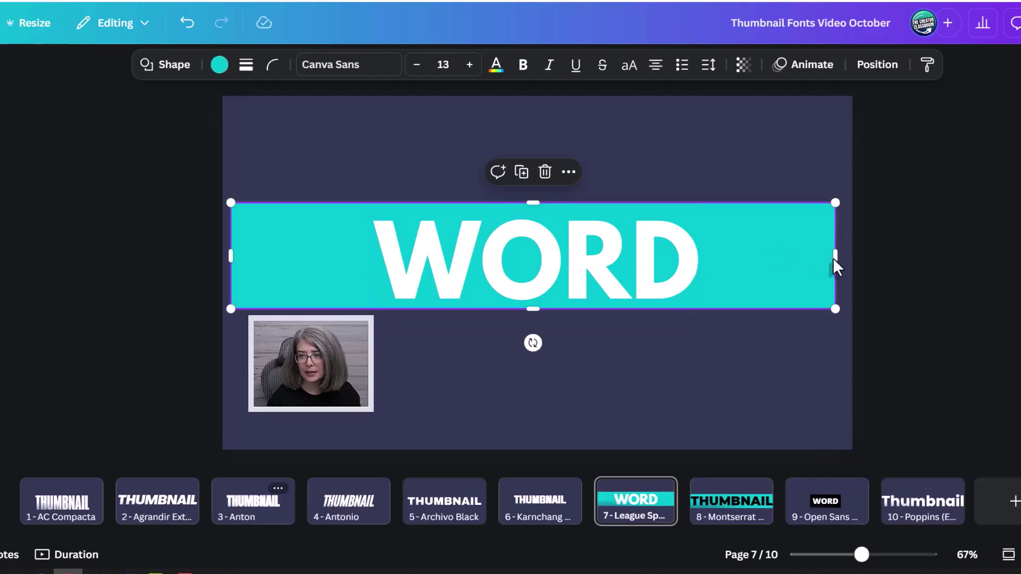
pyautogui.moveTo(836, 257); pyautogui.dragTo(709, 259)
pyautogui.moveTo(228, 255); pyautogui.dragTo(360, 261)
pyautogui.click(316, 314)
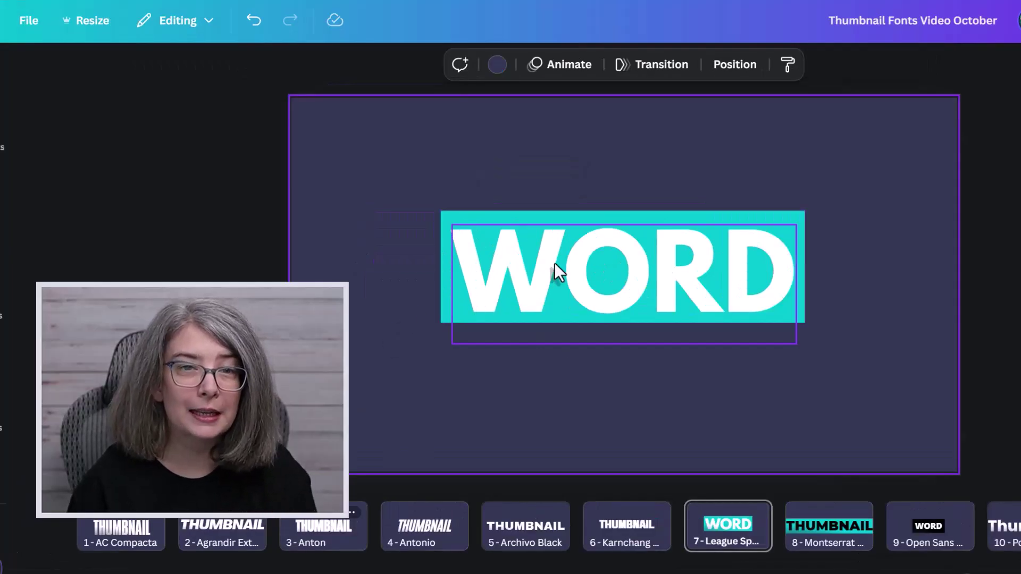
# Step: Recentre WORD on the teal bar and give it an Outline effect
pyautogui.click(554, 263)
pyautogui.moveTo(554, 263); pyautogui.dragTo(548, 258)
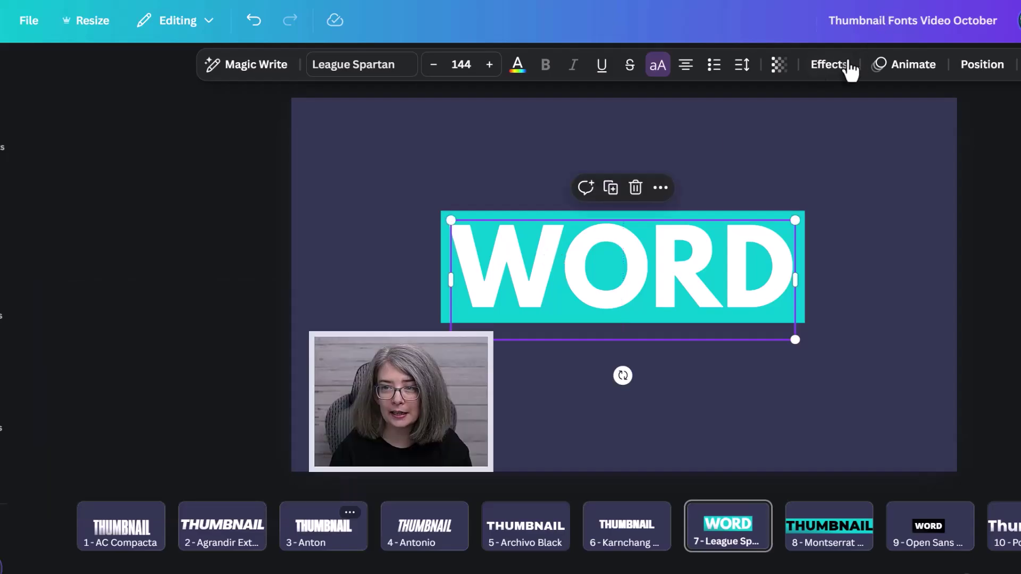
pyautogui.click(843, 64)
pyautogui.click(228, 261)
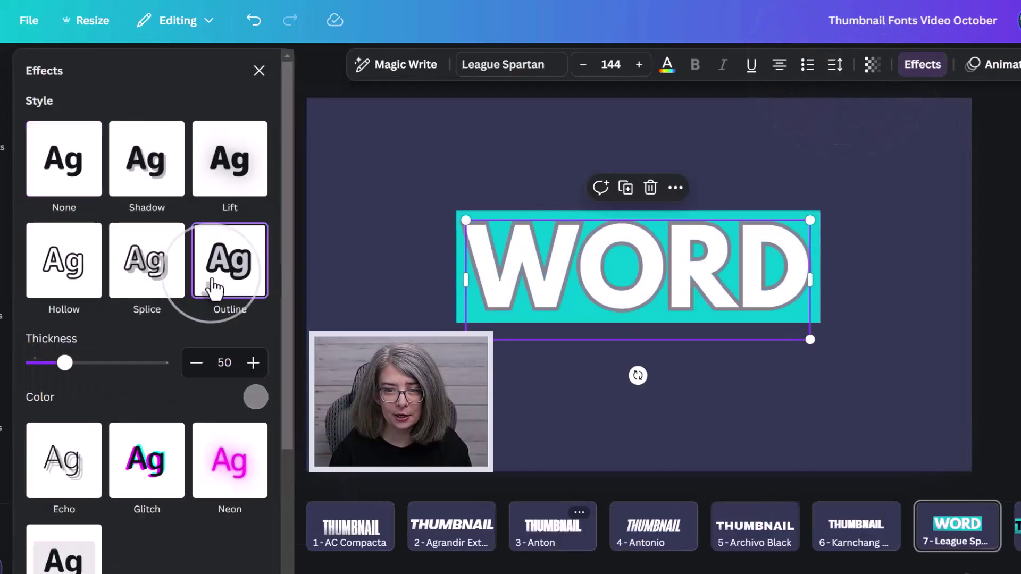
pyautogui.click(263, 399)
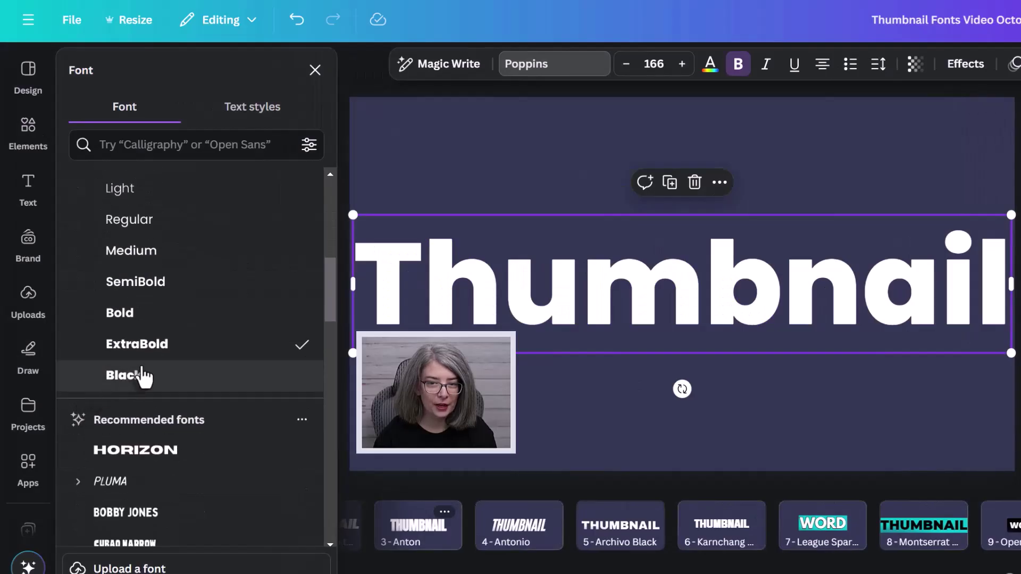
# Step: Try the Black weight on Thumbnail, then return to Poppins ExtraBold
pyautogui.click(141, 375)
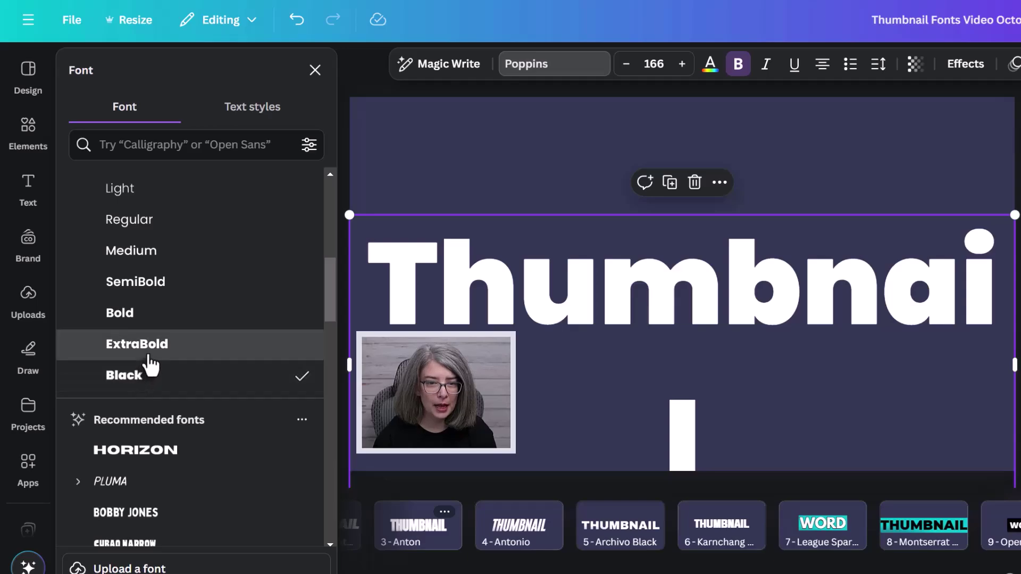
pyautogui.click(142, 351)
pyautogui.click(829, 410)
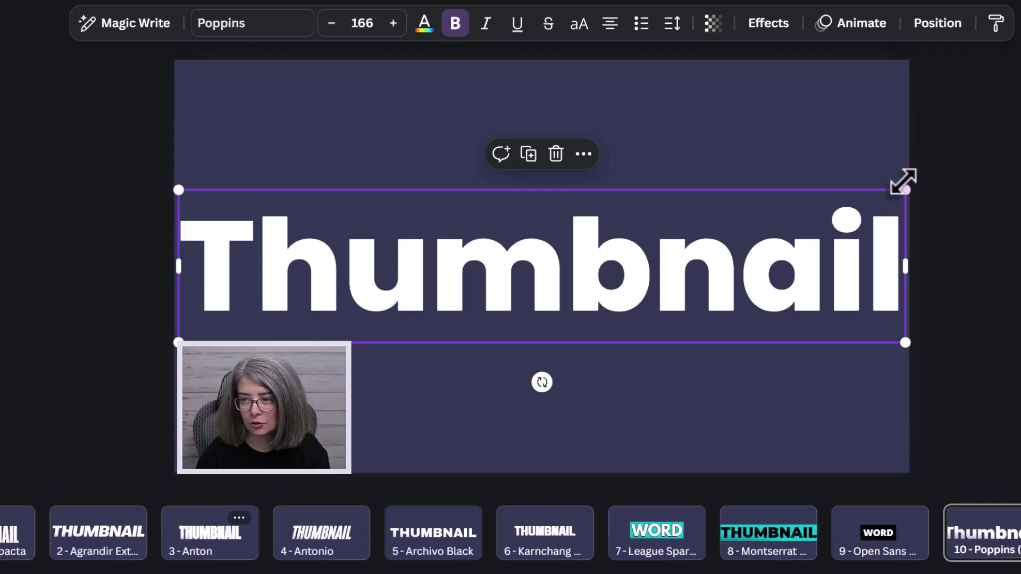
# Step: Shrink Thumbnail and fine-tune its font size with the –/+ buttons
pyautogui.moveTo(904, 188); pyautogui.dragTo(654, 267)
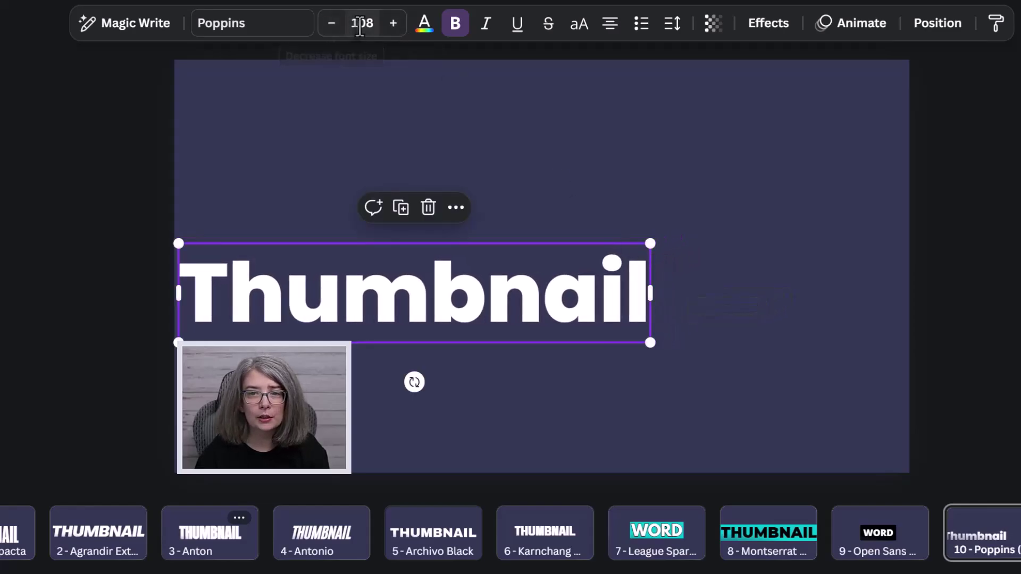
pyautogui.click(358, 25)
pyautogui.click(356, 27)
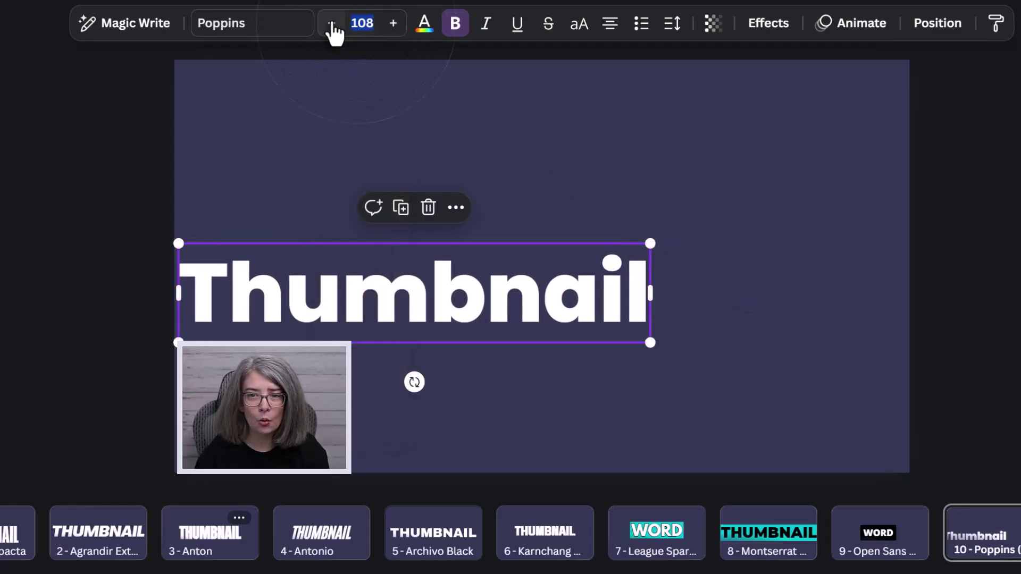
pyautogui.click(332, 24)
pyautogui.click(332, 24)
pyautogui.click(332, 24)
pyautogui.click(332, 24)
pyautogui.click(331, 24)
pyautogui.click(332, 24)
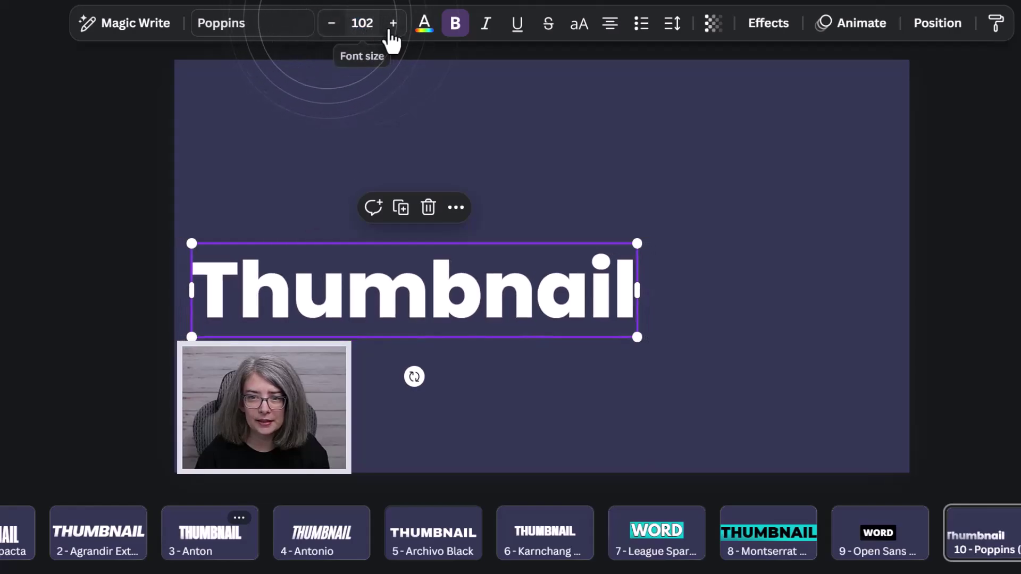
pyautogui.click(393, 24)
pyautogui.click(393, 24)
pyautogui.click(393, 24)
pyautogui.click(393, 24)
pyautogui.click(478, 85)
# Step: Move Thumbnail up to the centre line and shrink it to about size 82.8
pyautogui.click(474, 337)
pyautogui.moveTo(474, 337); pyautogui.dragTo(486, 218)
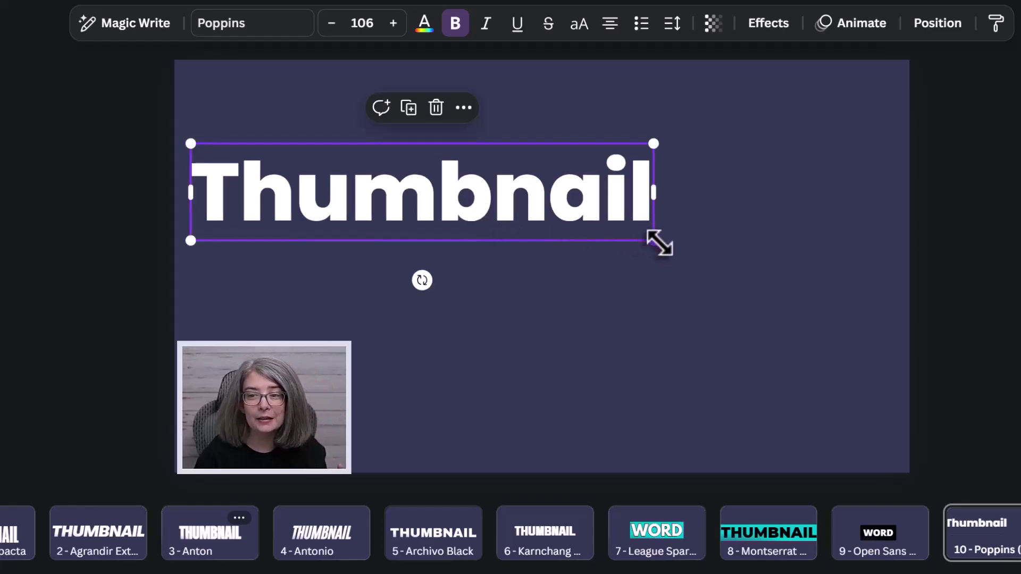
pyautogui.moveTo(659, 242); pyautogui.dragTo(557, 231)
pyautogui.click(617, 223)
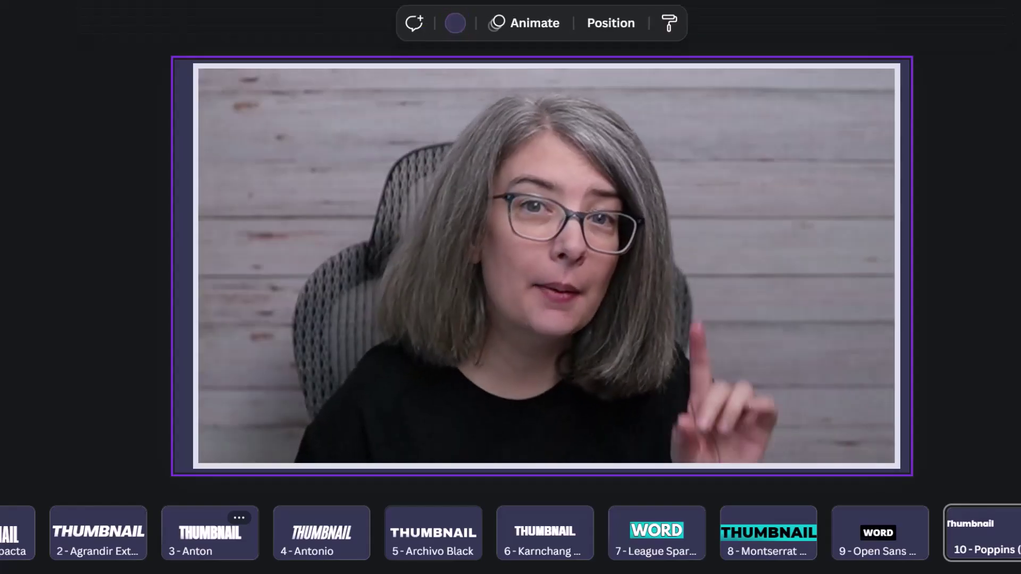
# Step: Duplicate Thumbnail and expand one copy into a multi-line heading adding 'words' and 'for your thumbnail'
pyautogui.click(323, 187)
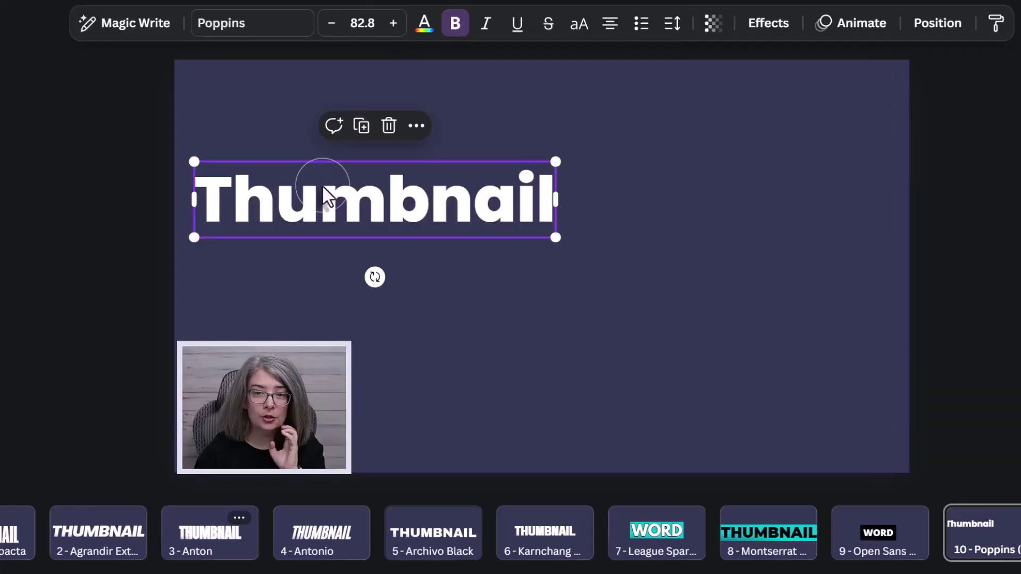
pyautogui.click(362, 126)
pyautogui.moveTo(393, 215); pyautogui.dragTo(597, 342)
pyautogui.click(547, 209)
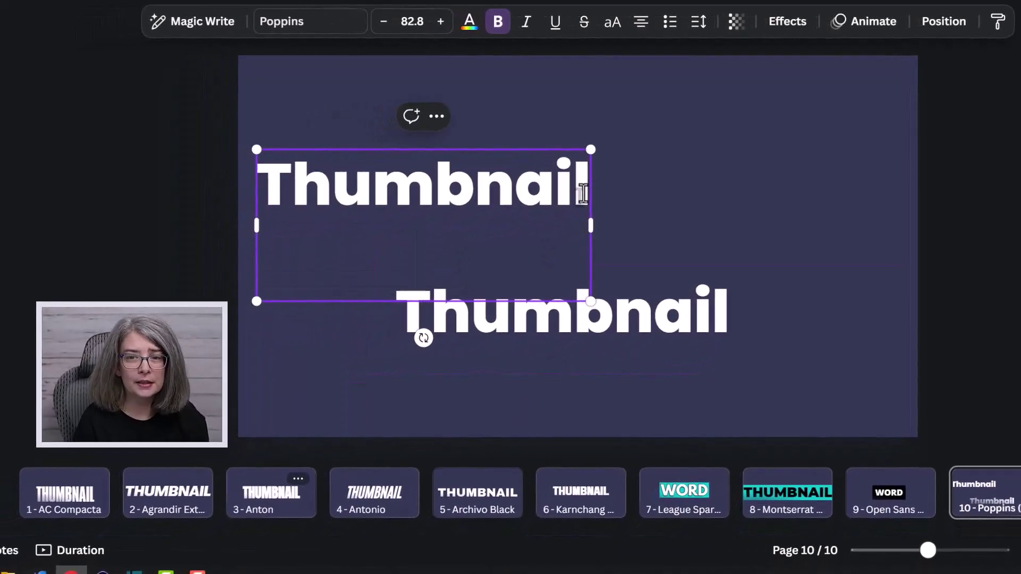
pyautogui.write('words')
pyautogui.press('Return')
pyautogui.write('fo')
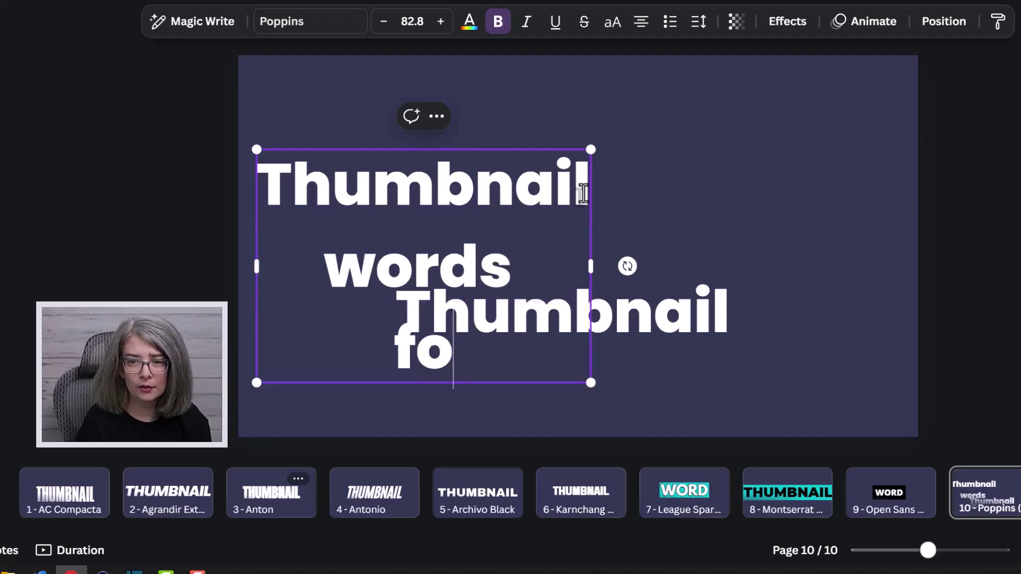
pyautogui.write('r your thumbnail')
pyautogui.click(833, 146)
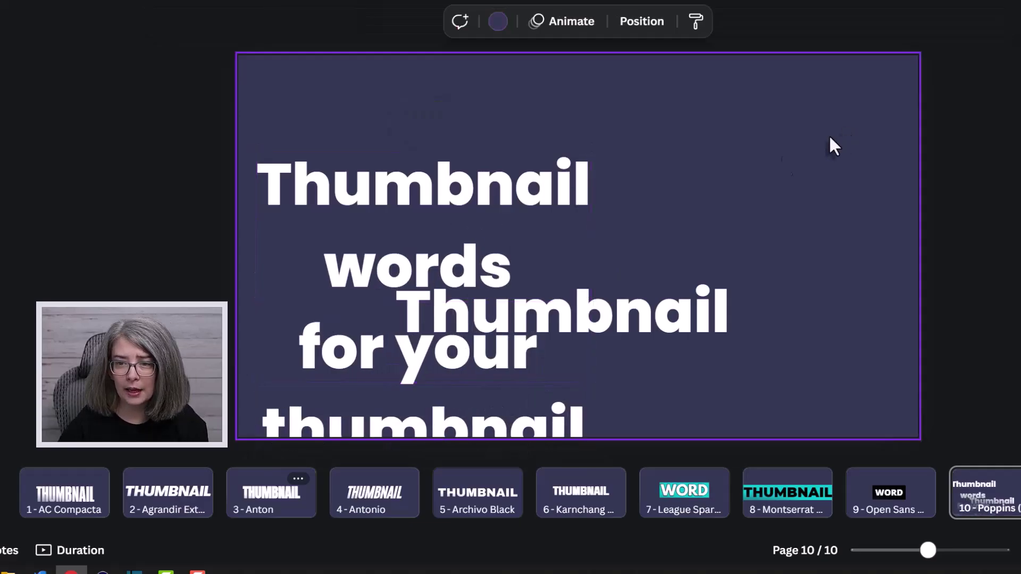
pyautogui.moveTo(553, 215); pyautogui.dragTo(552, 164)
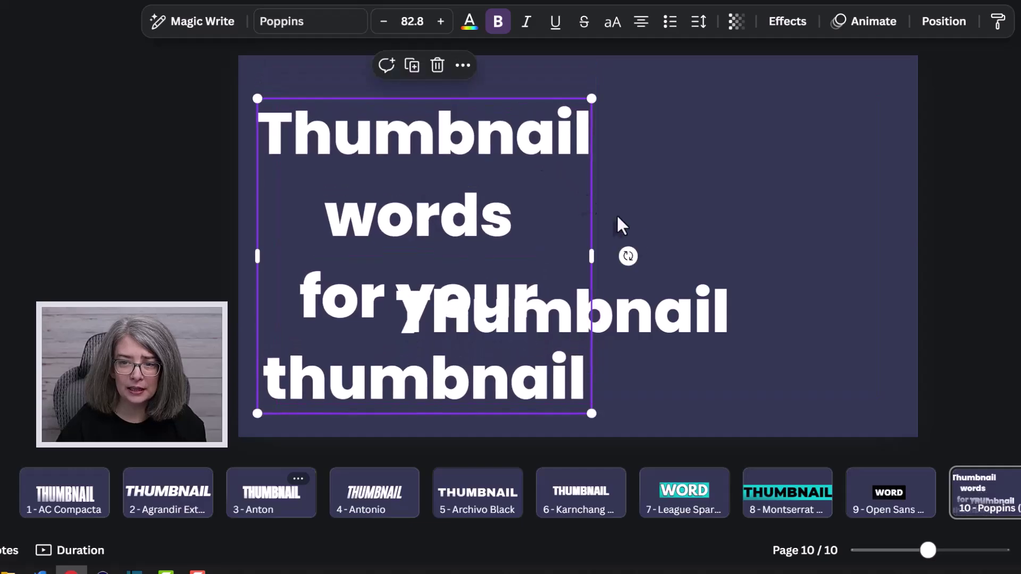
pyautogui.hotkey('ctrl', 'z')
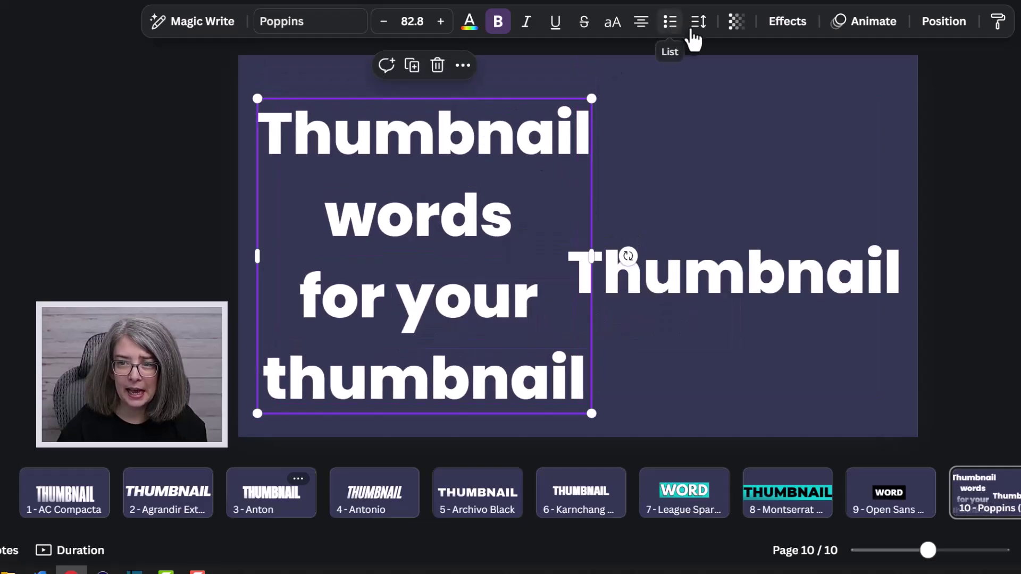
# Step: Set the heading's line spacing to 0.88 and left-align it, then delete the multi-line box
pyautogui.click(697, 36)
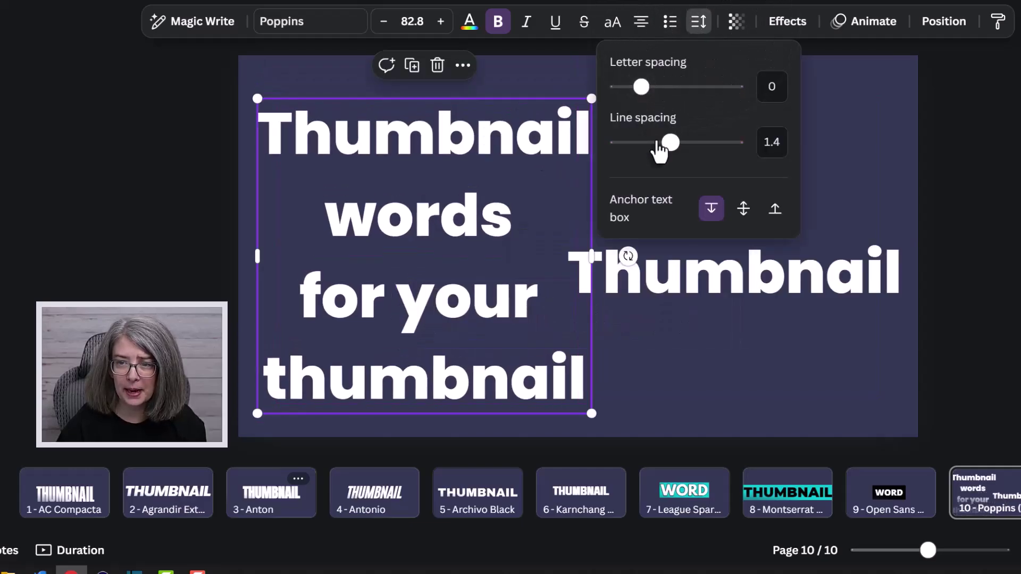
pyautogui.moveTo(673, 149); pyautogui.dragTo(642, 142)
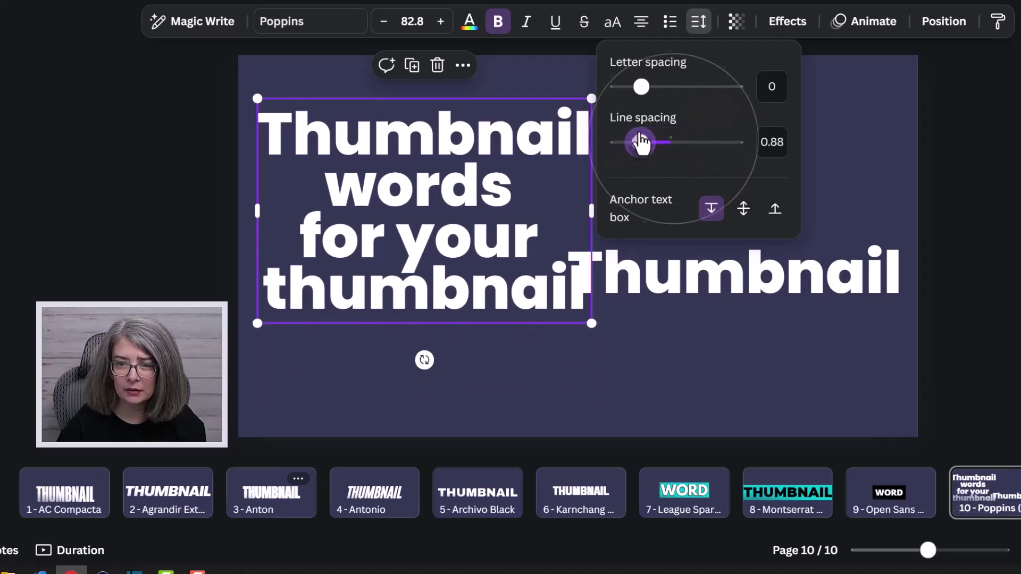
pyautogui.click(643, 24)
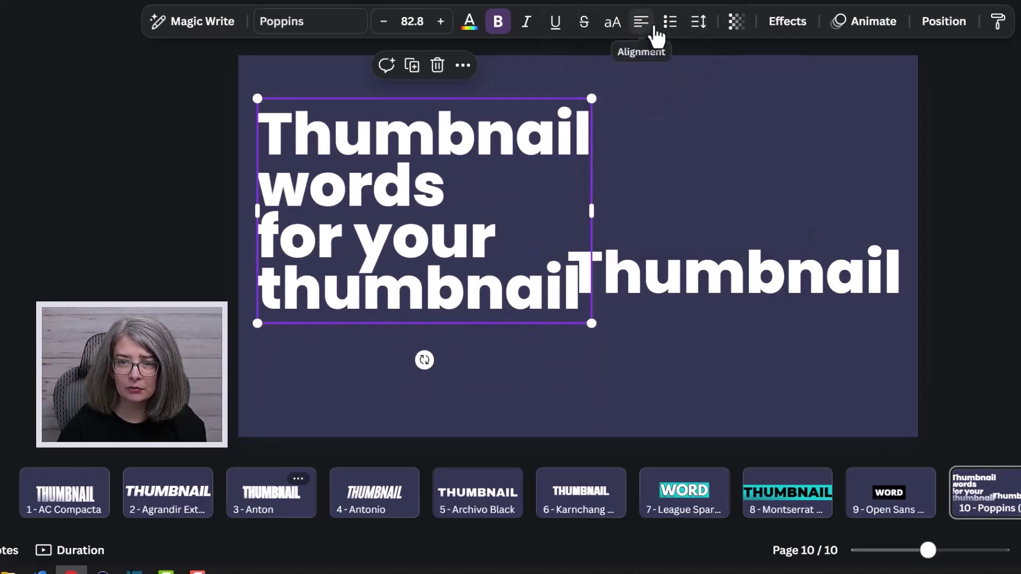
pyautogui.click(704, 165)
pyautogui.click(496, 217)
pyautogui.press('Delete')
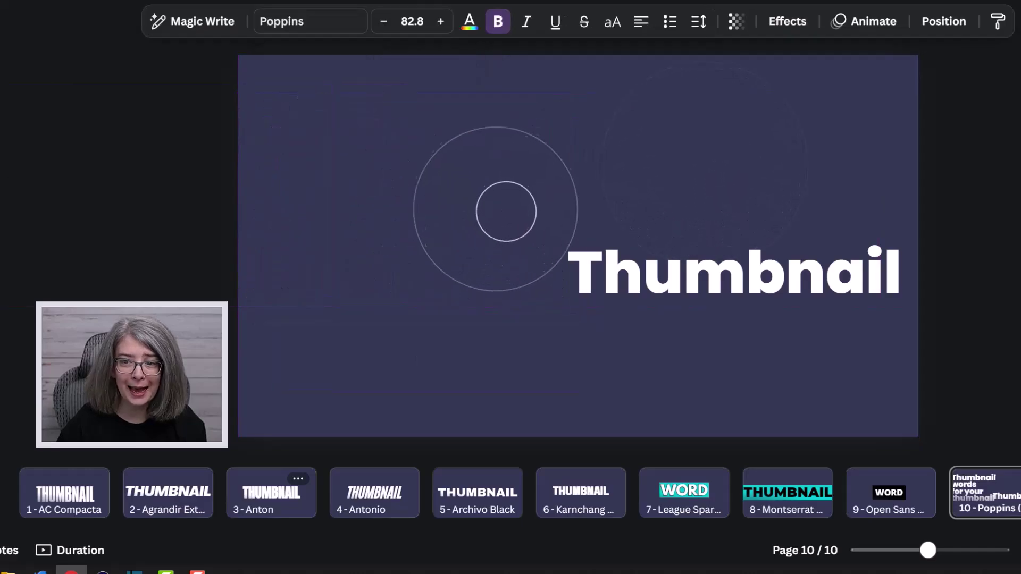
# Step: Move Thumbnail to the top left and stack two duplicates below it
pyautogui.click(690, 282)
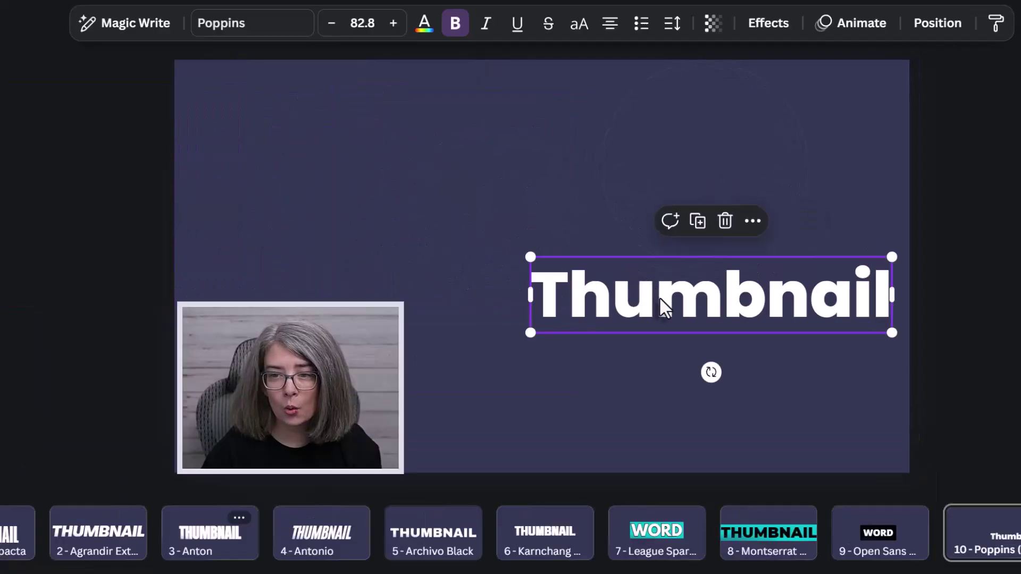
pyautogui.moveTo(659, 297); pyautogui.dragTo(329, 158)
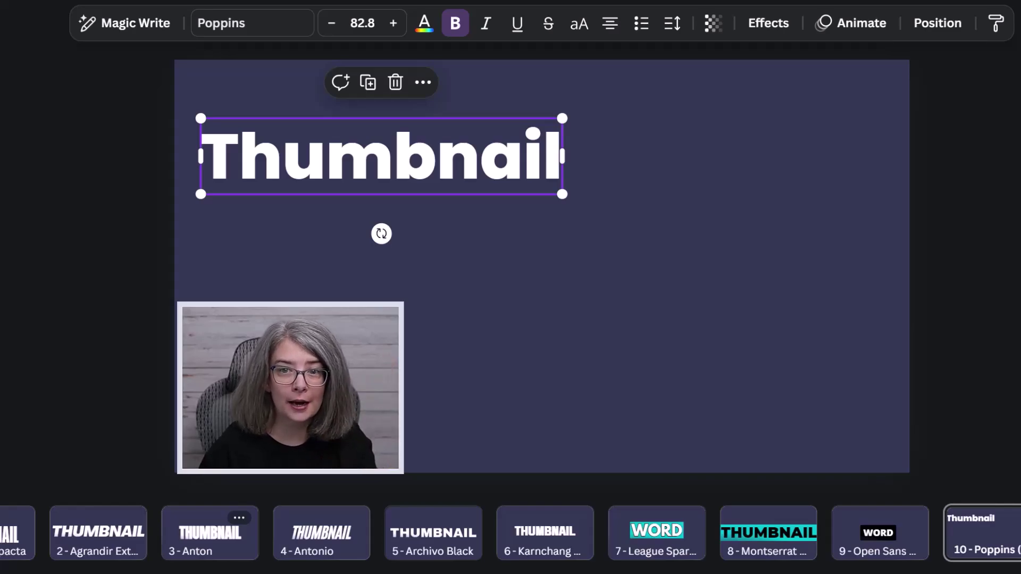
pyautogui.press('Escape')
pyautogui.click(277, 152)
pyautogui.click(368, 82)
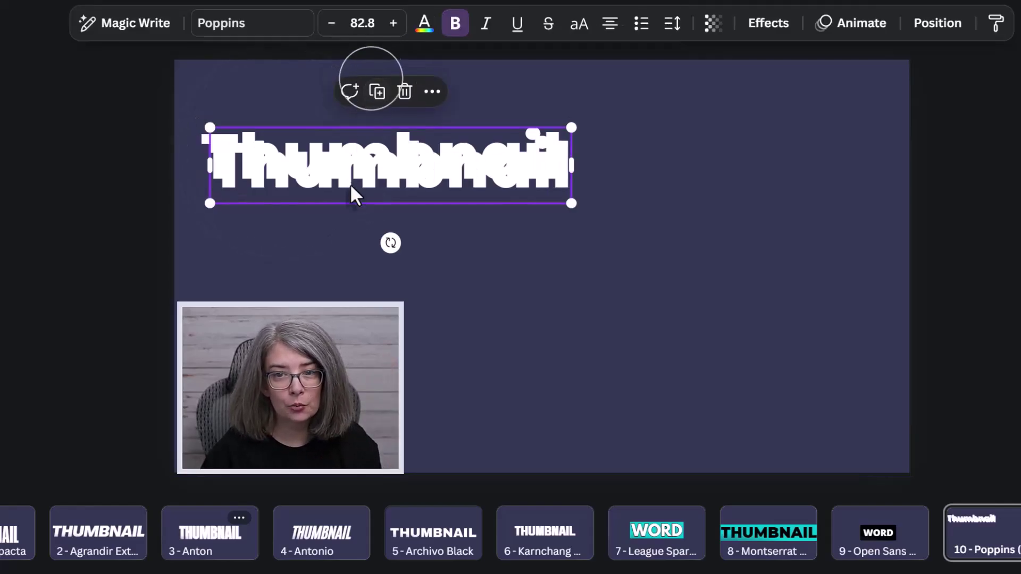
pyautogui.moveTo(350, 186); pyautogui.dragTo(350, 230)
pyautogui.click(375, 134)
pyautogui.doubleClick(343, 260)
pyautogui.click(657, 335)
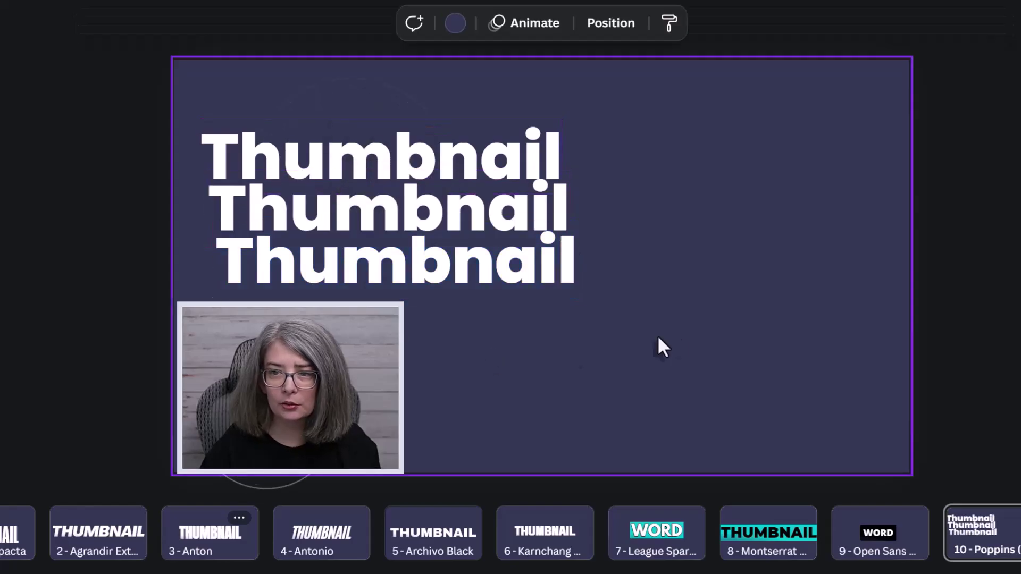
# Step: Align the three Thumbnail lines on their left edges with Position > Arrange > Left
pyautogui.moveTo(699, 327); pyautogui.dragTo(189, 103)
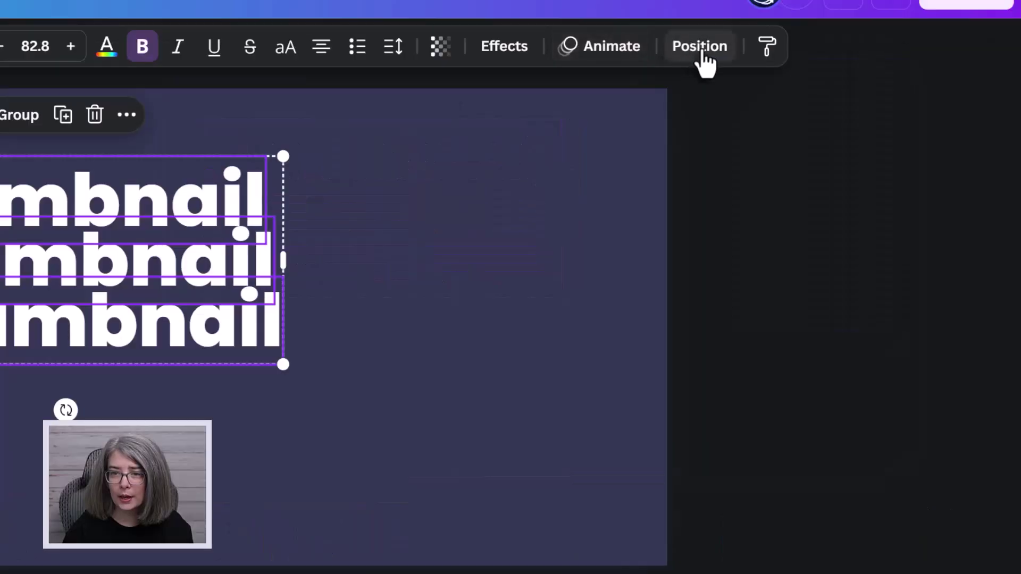
pyautogui.click(703, 52)
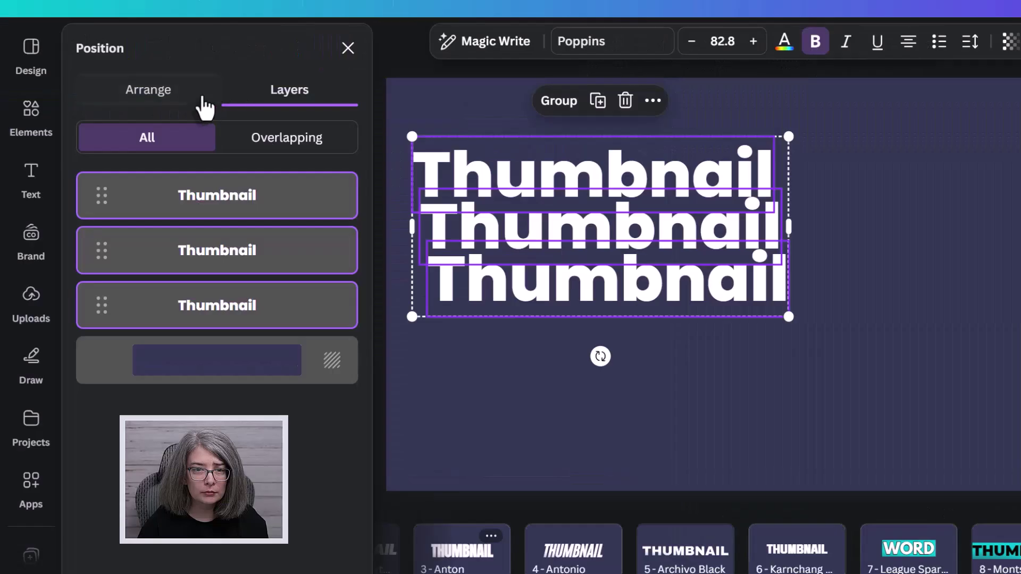
pyautogui.click(44, 99)
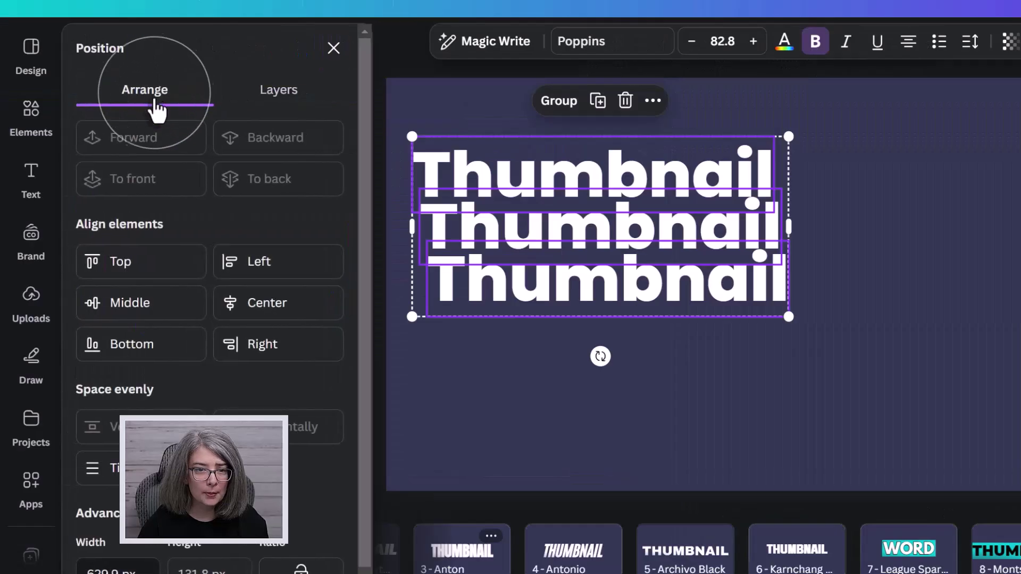
pyautogui.click(289, 275)
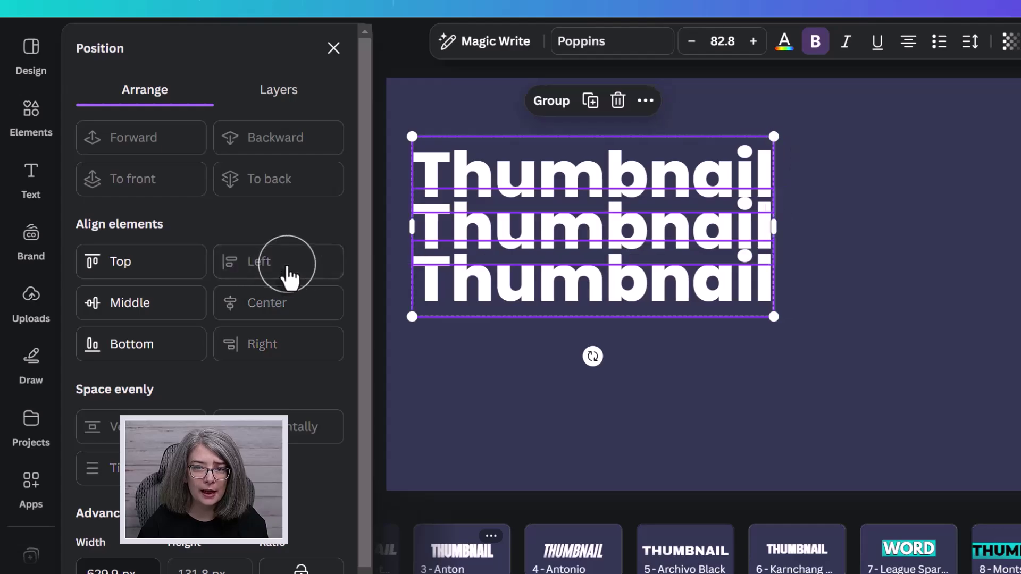
pyautogui.click(757, 347)
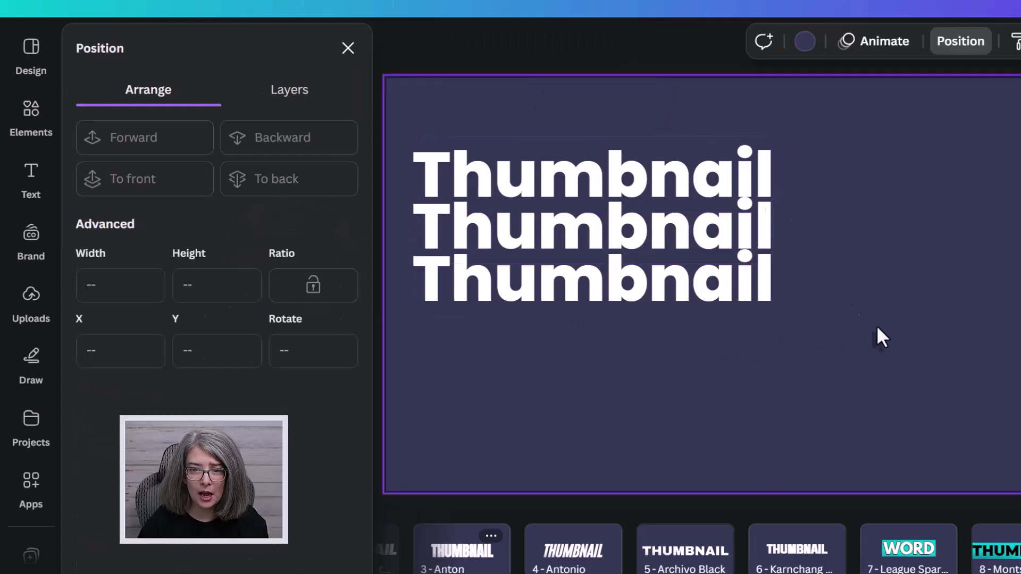
pyautogui.moveTo(882, 337); pyautogui.dragTo(469, 112)
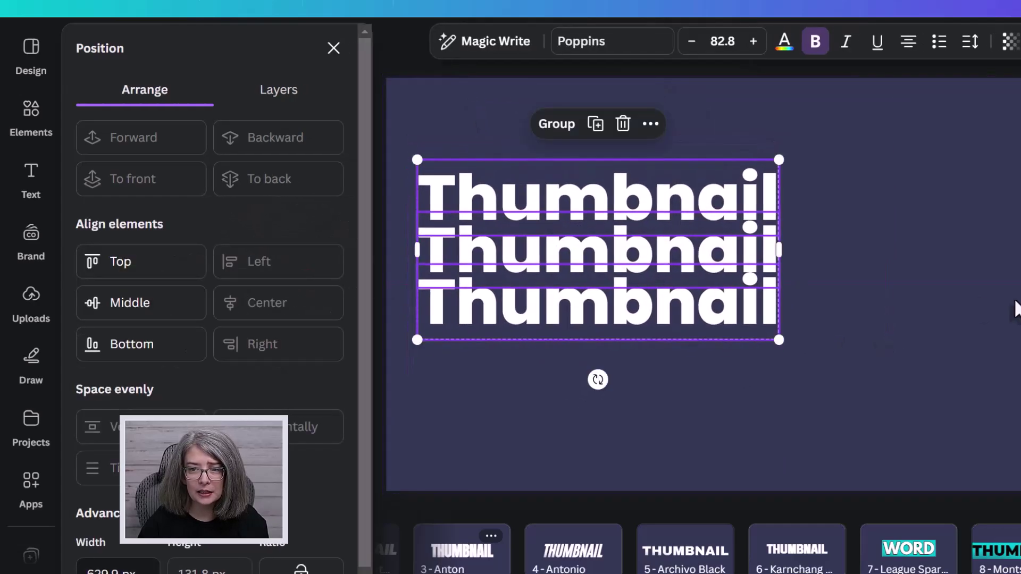
pyautogui.click(1013, 308)
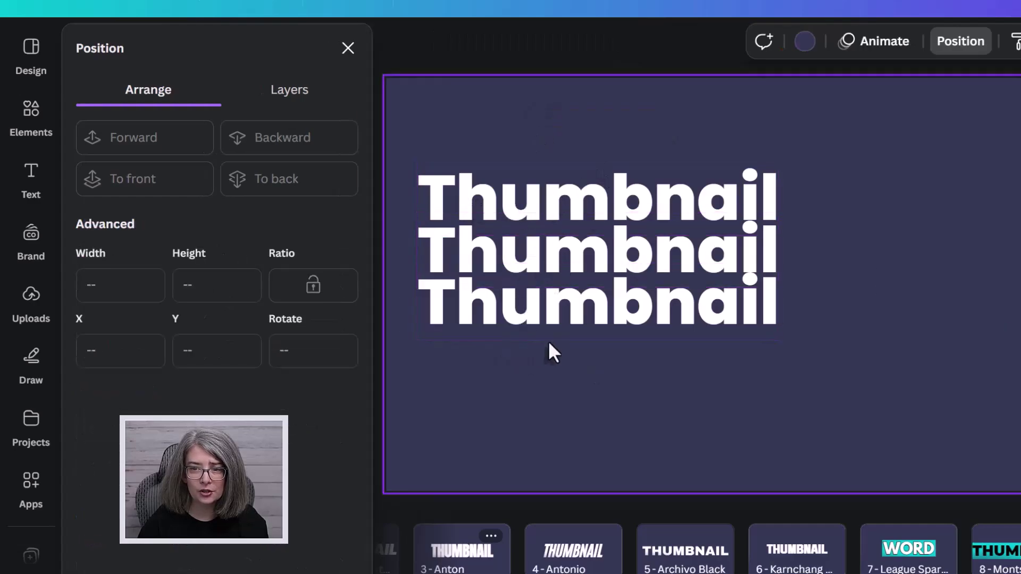